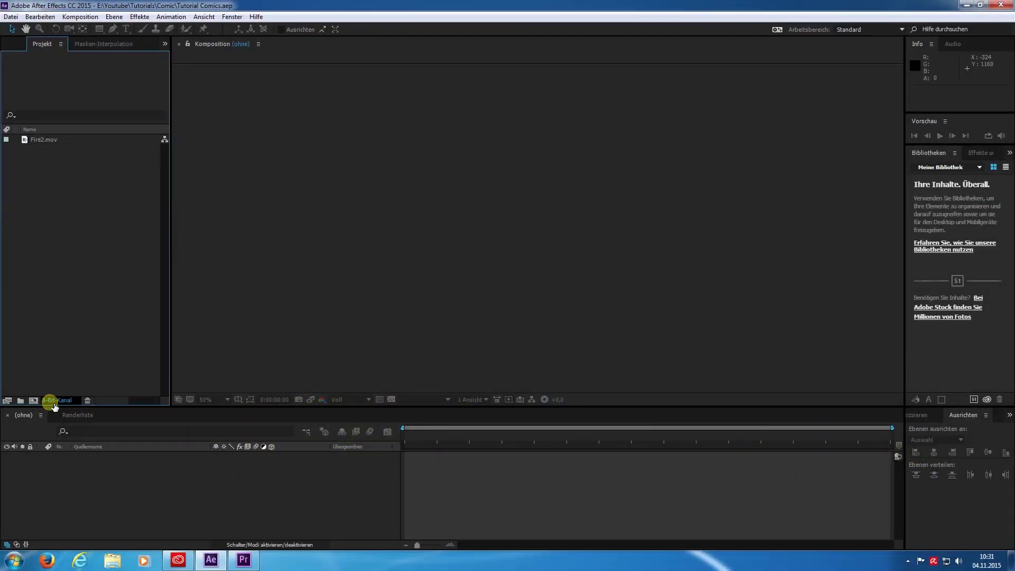
Step: Create a new composition 'Comicrahmen' sized 5760×3240 at 12 fps
left_click(33, 400)
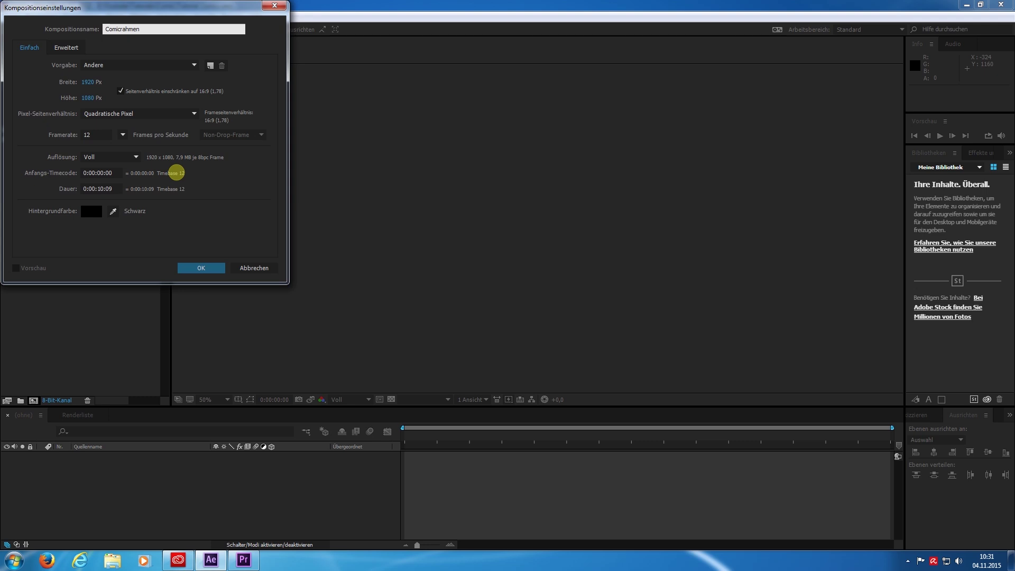
left_click(87, 82)
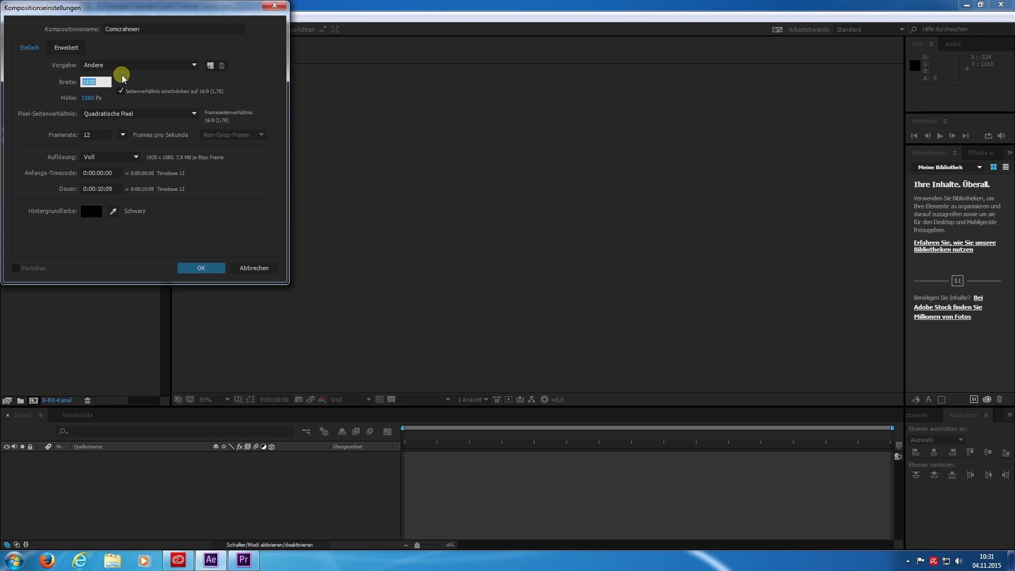
type("5760")
key("Tab")
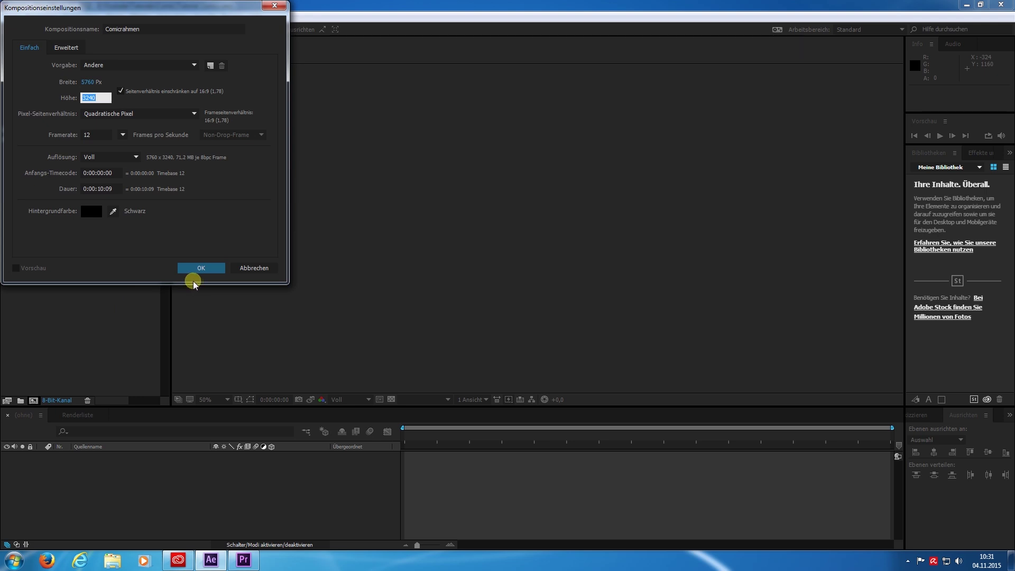
left_click(201, 267)
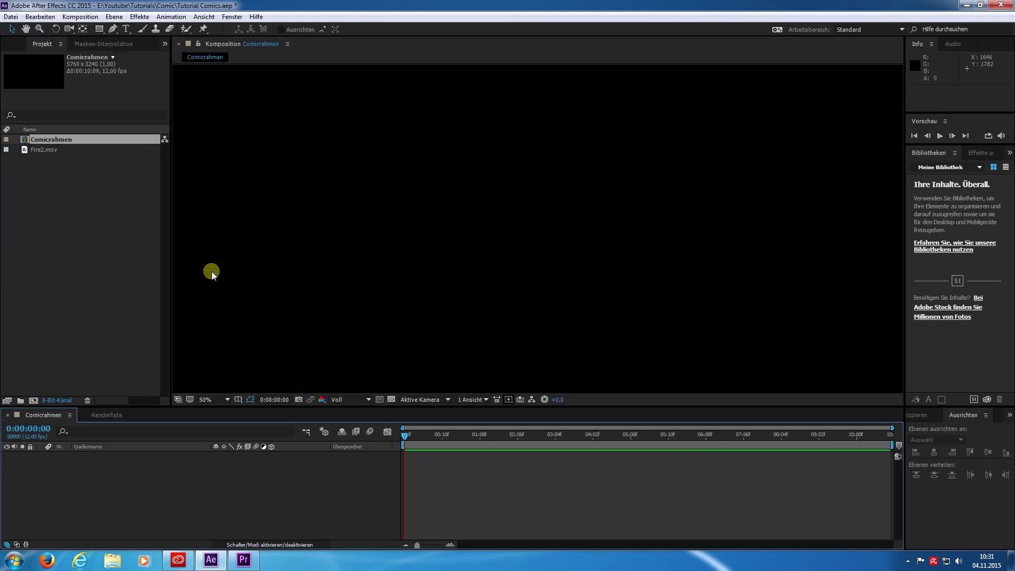
left_click(114, 17)
Step: Add a full-frame pure black solid to the composition
mouse_move(129, 30)
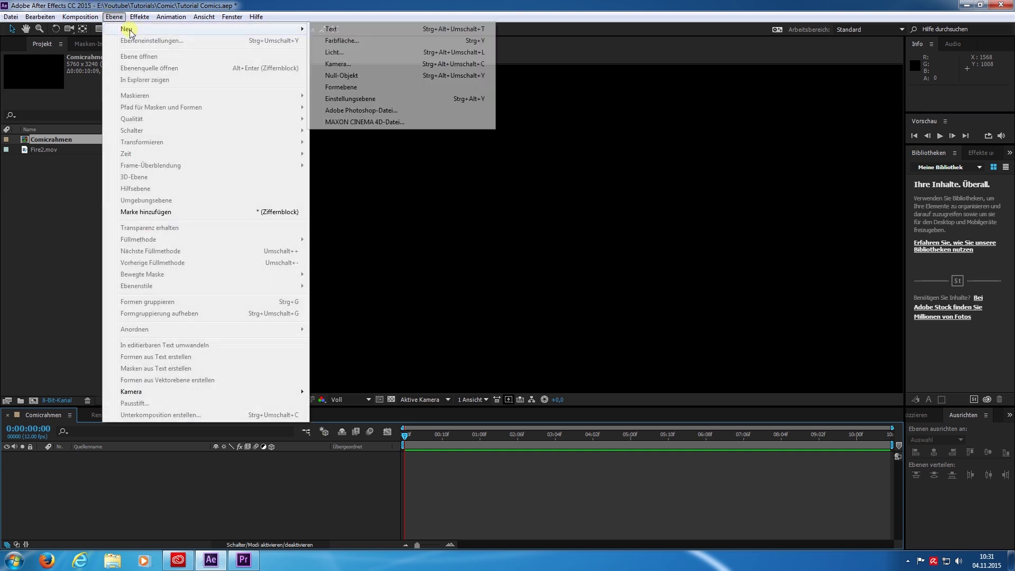
left_click(352, 40)
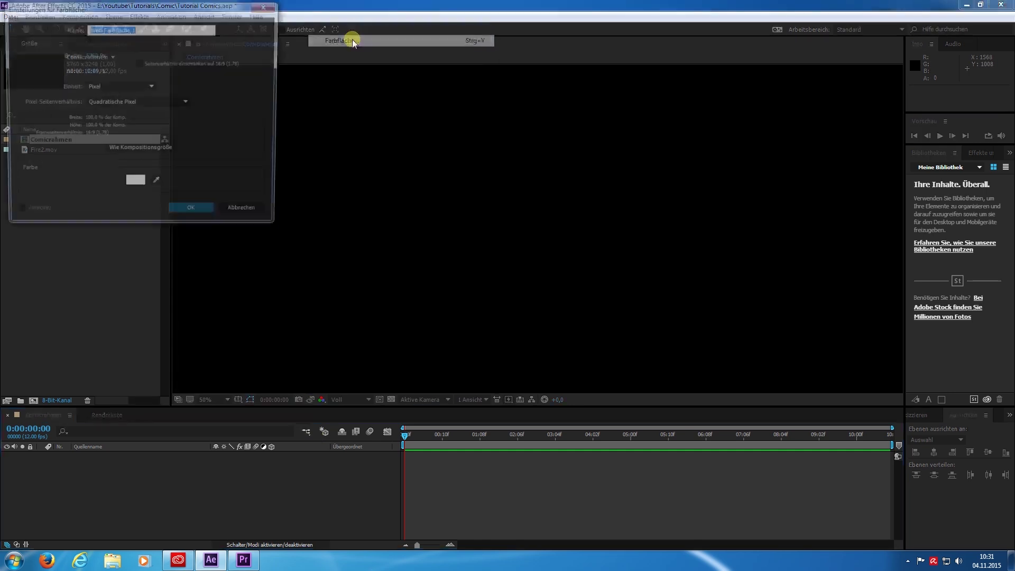
left_click(135, 182)
left_click_drag(242, 224, 147, 437)
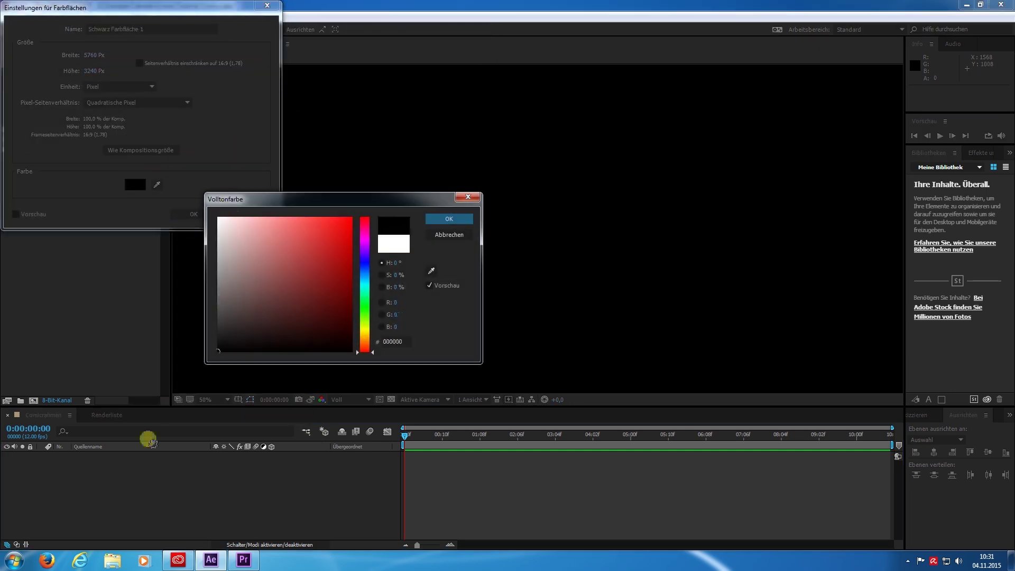
left_click(445, 218)
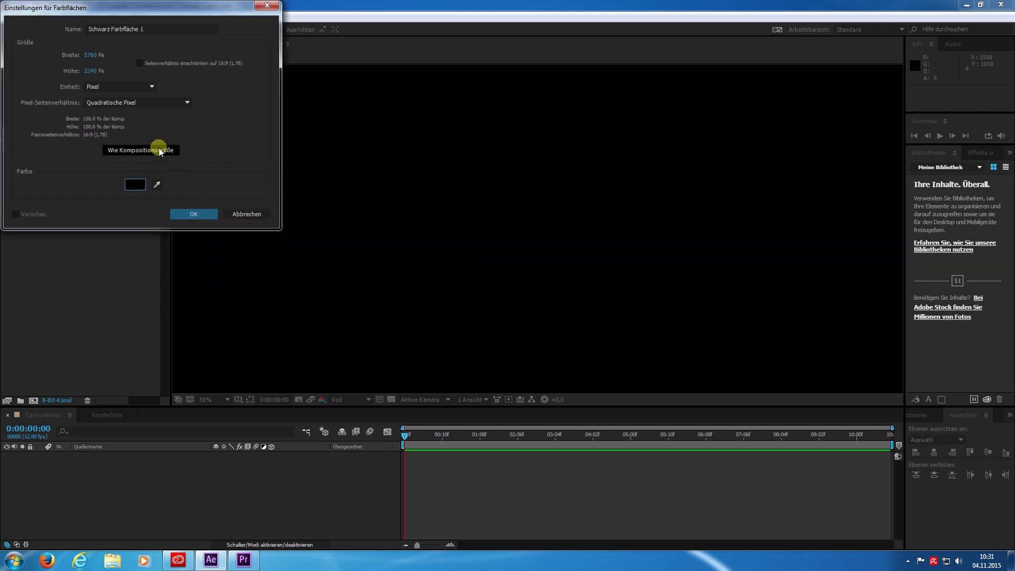
left_click(197, 214)
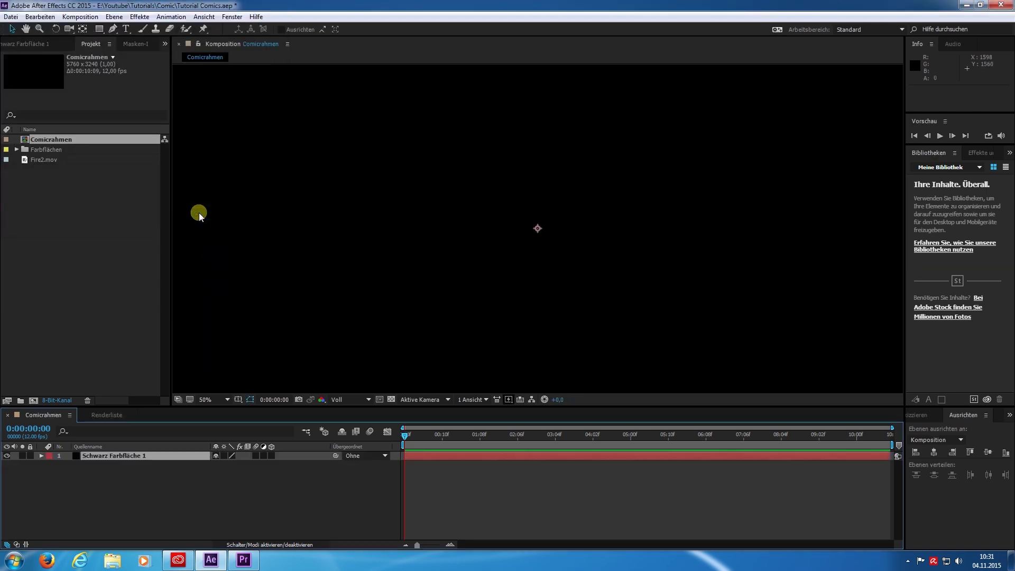
Step: Add a white solid 50 px wide at full composition height
left_click(133, 17)
mouse_move(124, 17)
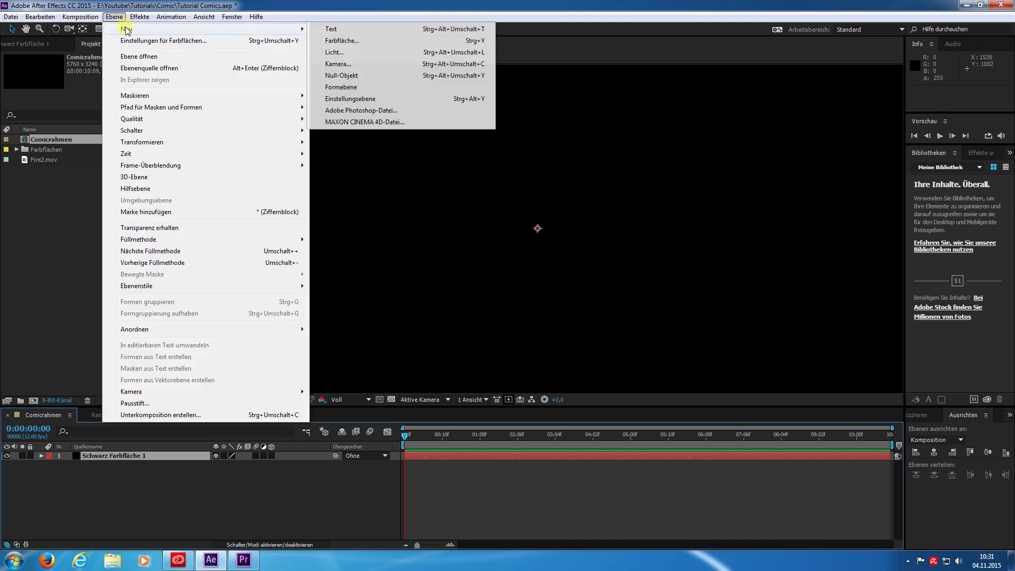
left_click(338, 39)
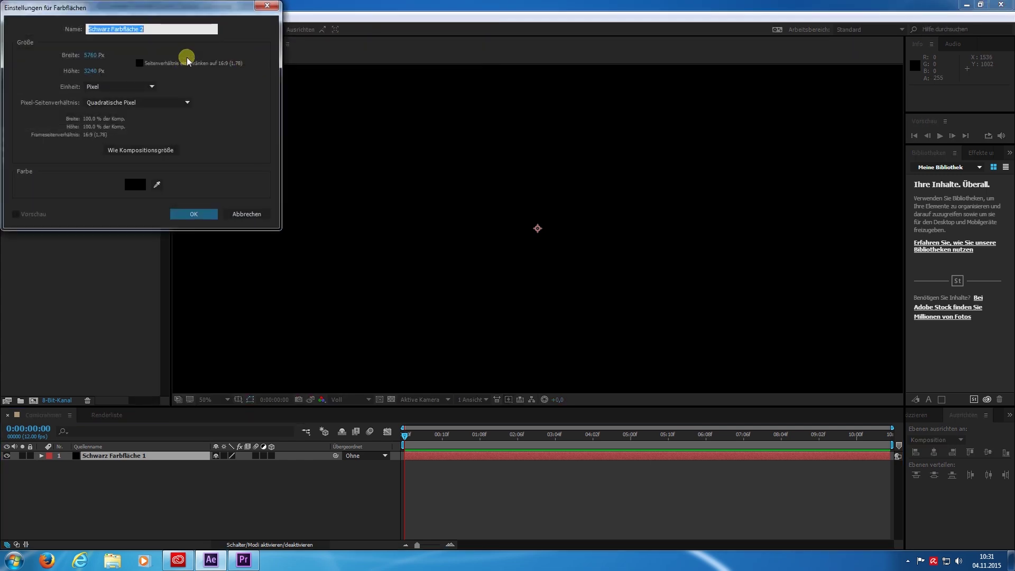
left_click(139, 186)
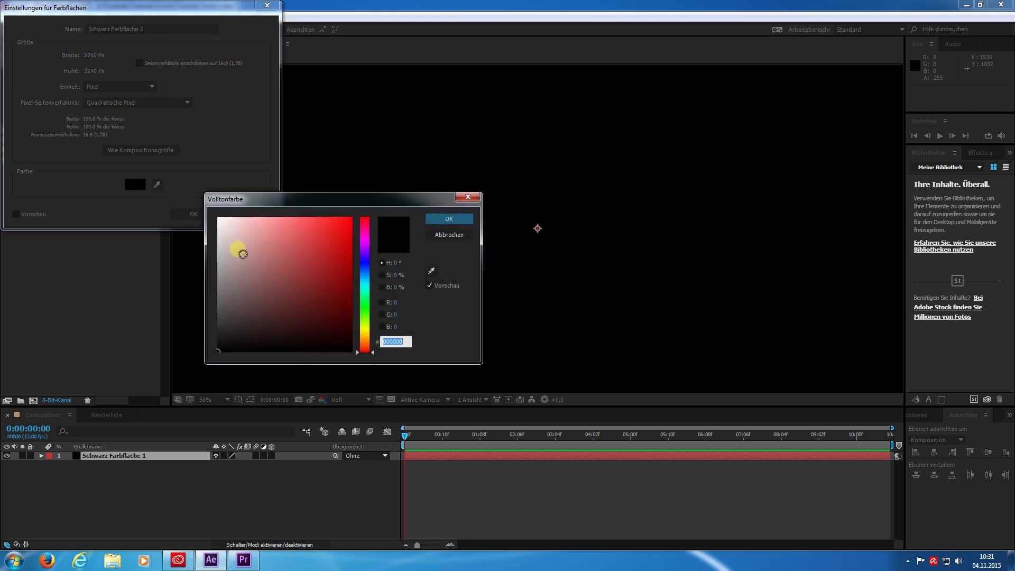
left_click(448, 219)
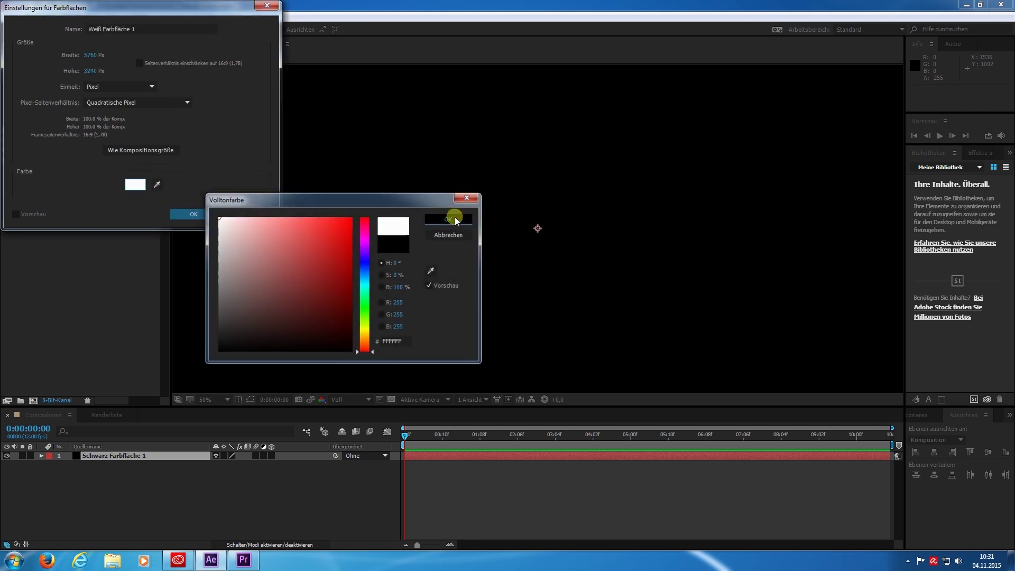
left_click(91, 55)
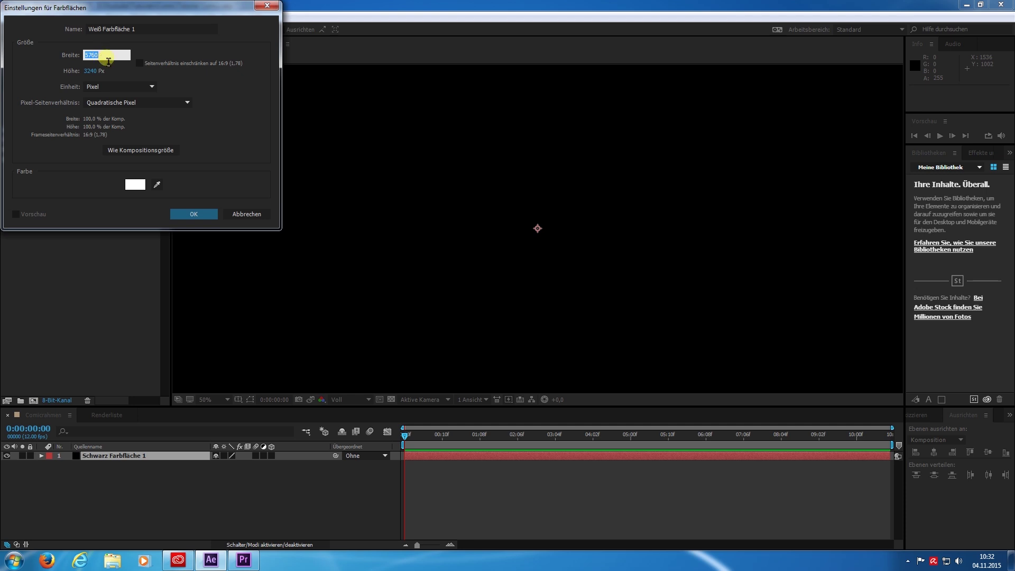
type("50")
left_click(179, 213)
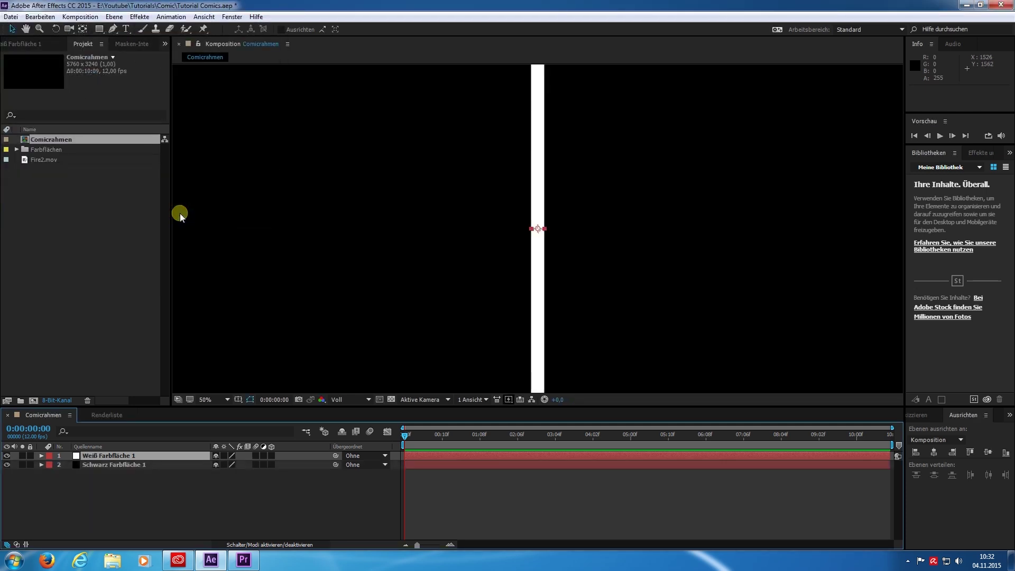
Step: Move the white bar flush against the composition's left edge
key("comma")
key("comma")
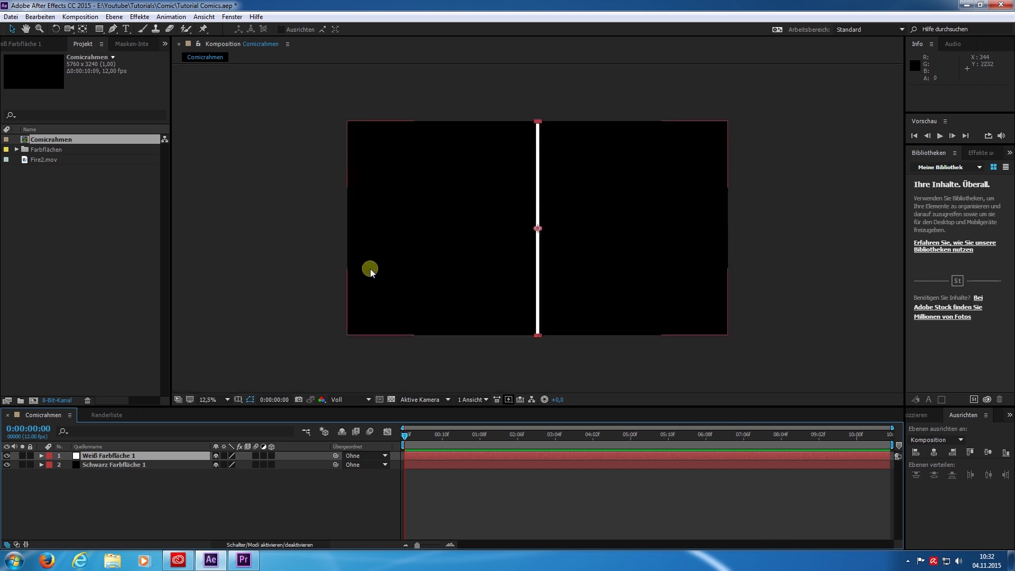
left_click(534, 291)
left_click_drag(534, 292, 357, 348)
scroll(358, 349, "up", 1)
scroll(357, 346, "up", 3)
left_click_drag(360, 255, 359, 232)
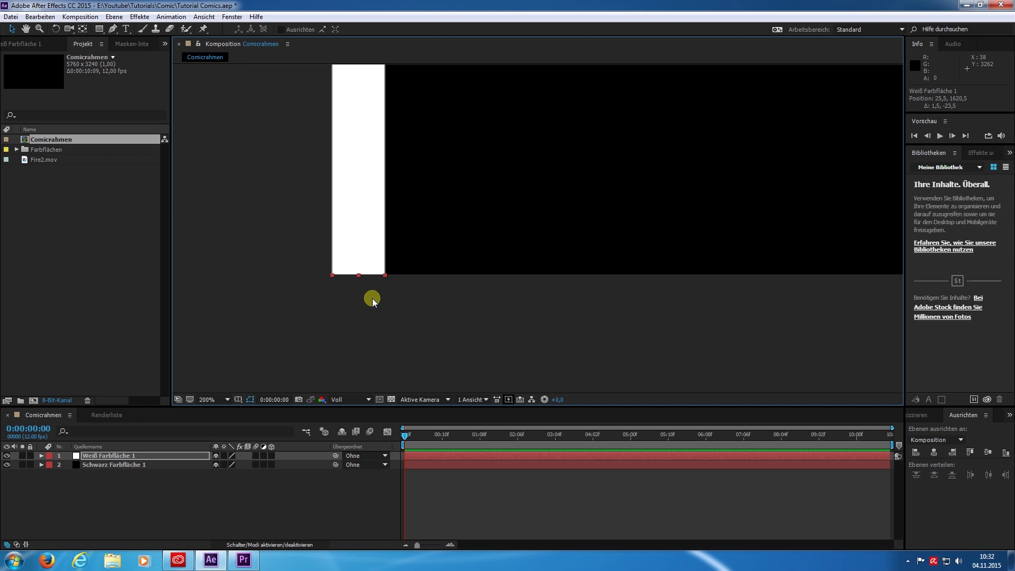
scroll(372, 296, "down", 4)
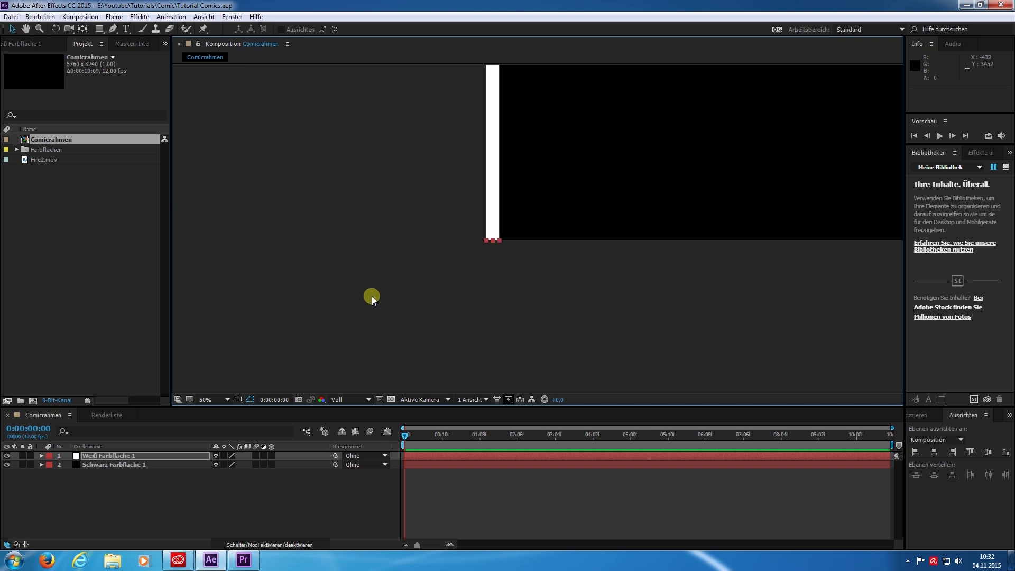
scroll(372, 295, "down", 4)
Step: Duplicate the white bar and snap the copy to the right edge
left_click(116, 456)
key("ctrl+d")
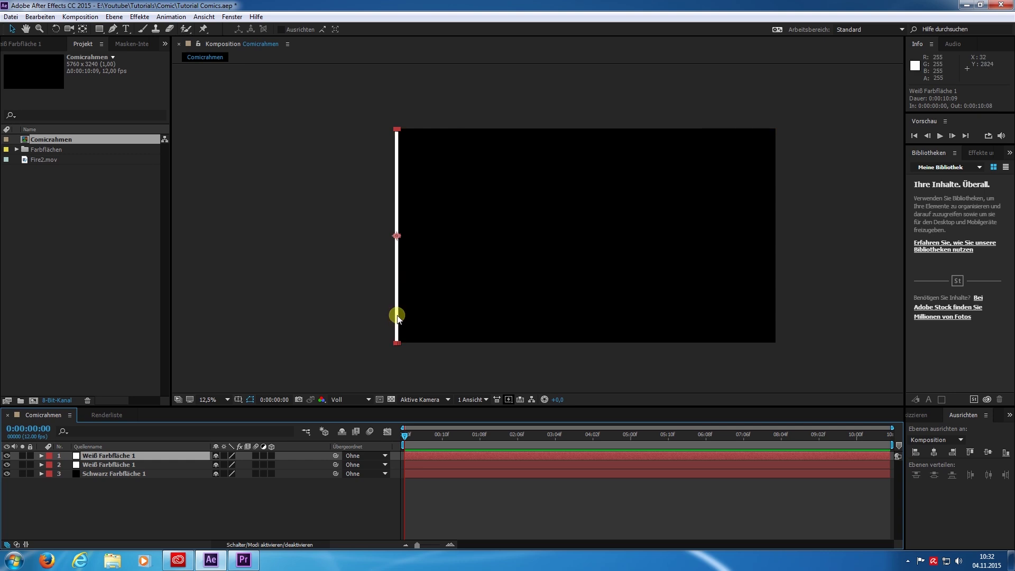
left_click_drag(400, 319, 761, 319)
left_click(99, 461)
Step: Duplicate a third bar, centre it horizontally and vertically, and re-align the right bar
key("ctrl+d")
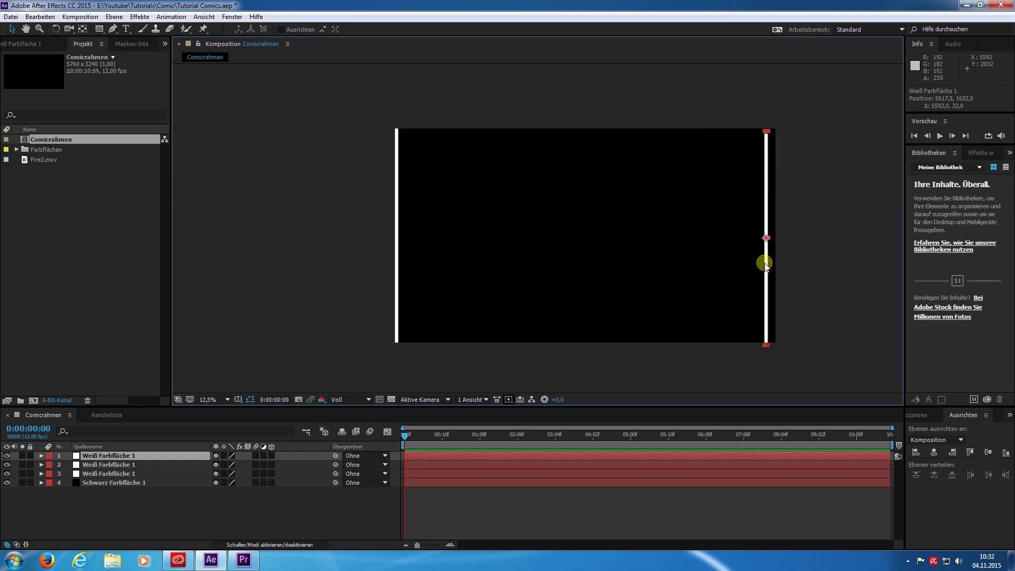
left_click_drag(765, 263, 564, 253)
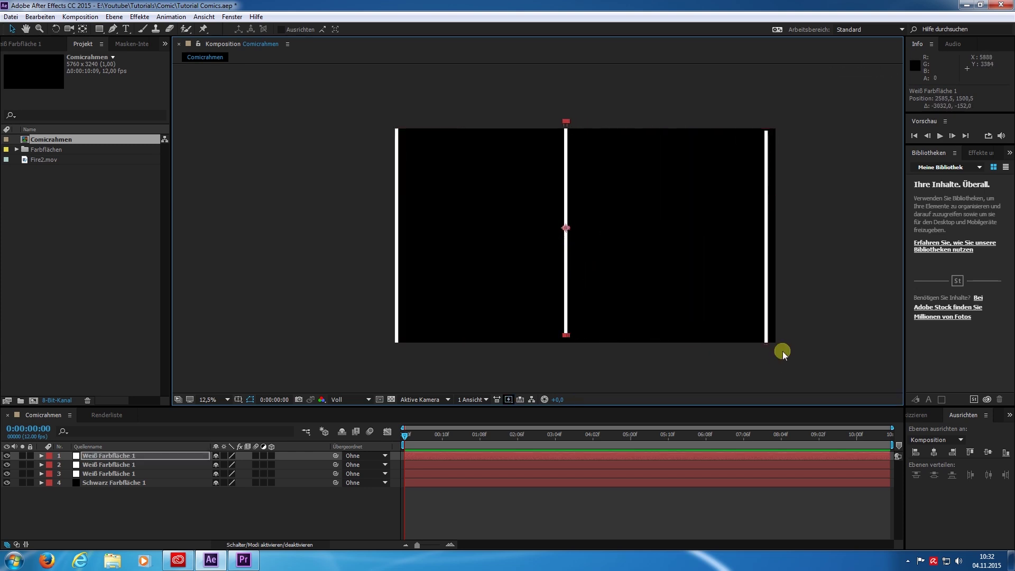
left_click(933, 455)
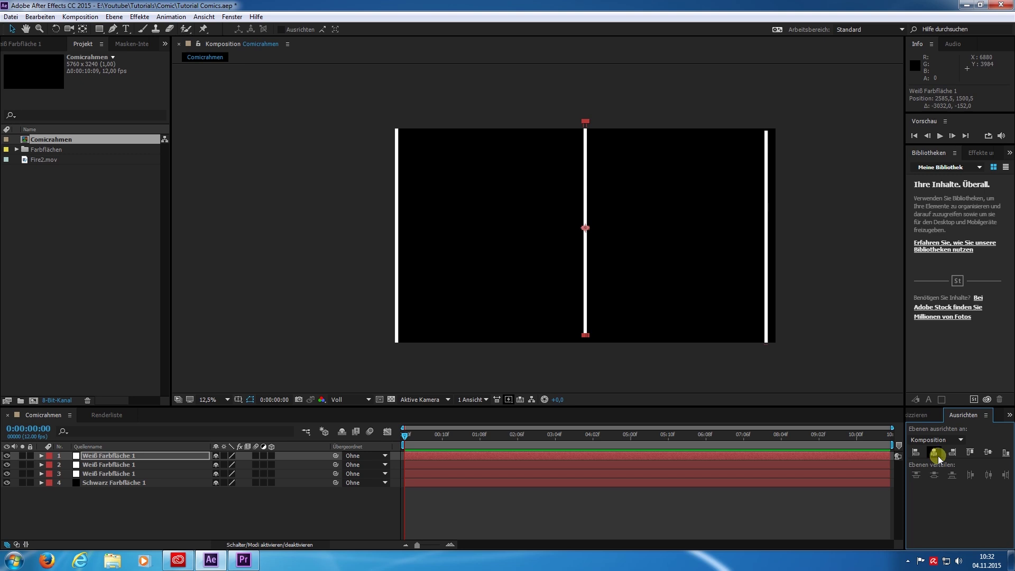
left_click(987, 453)
left_click(767, 293)
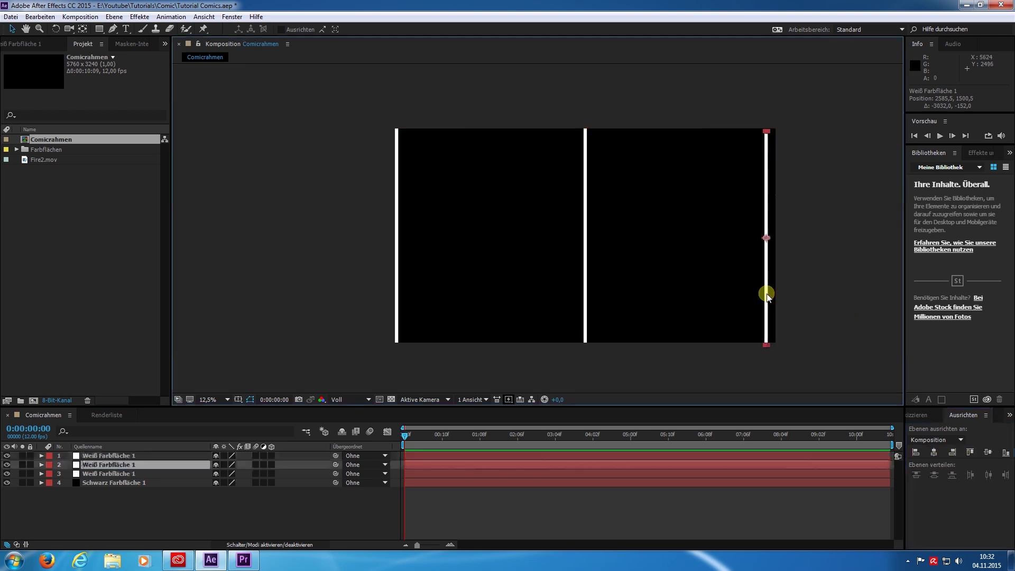
left_click(952, 453)
left_click(114, 16)
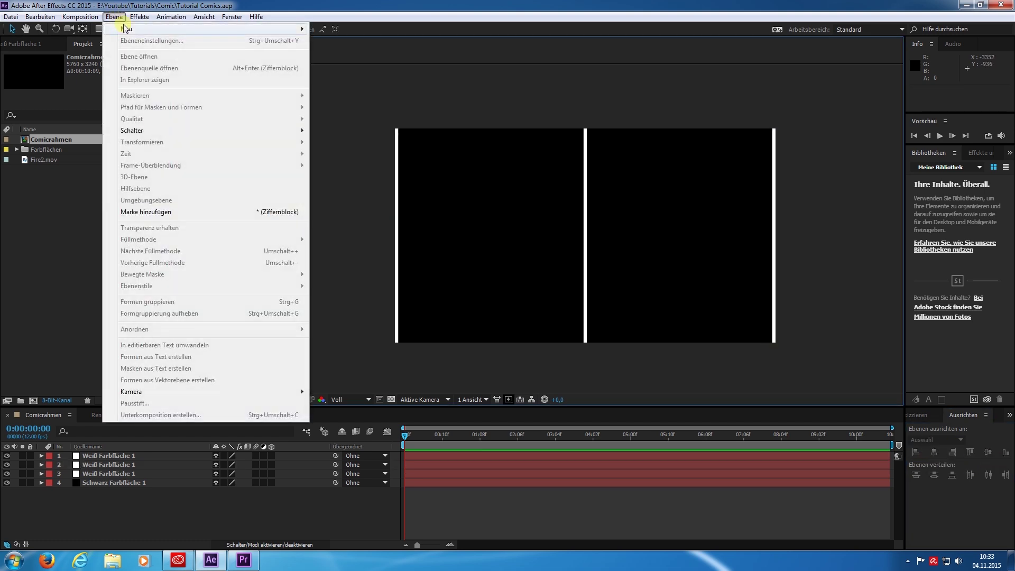
Step: Add a 5760×50 px white solid as a horizontal bar and duplicate it
mouse_move(125, 28)
left_click(347, 42)
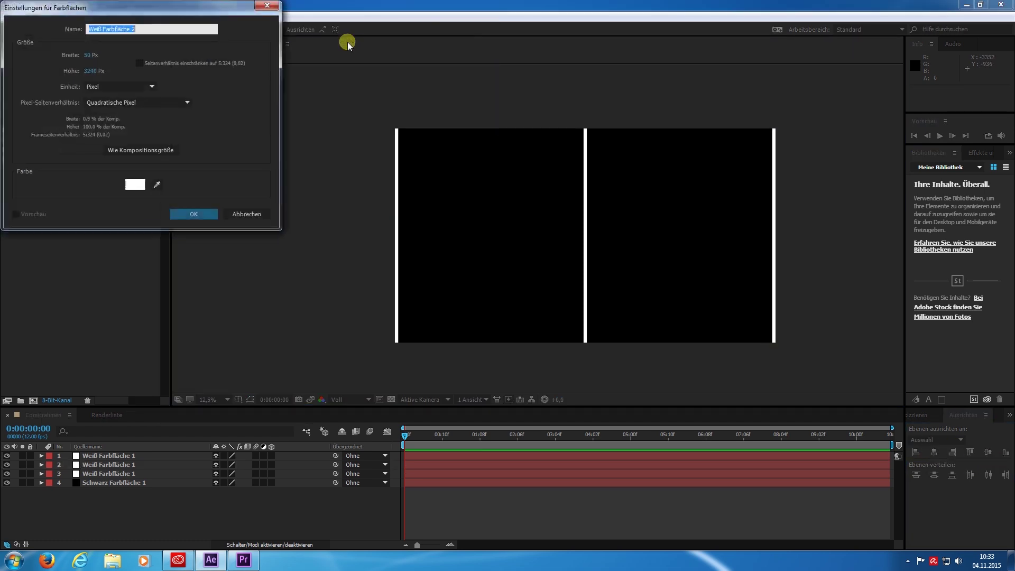
left_click(93, 60)
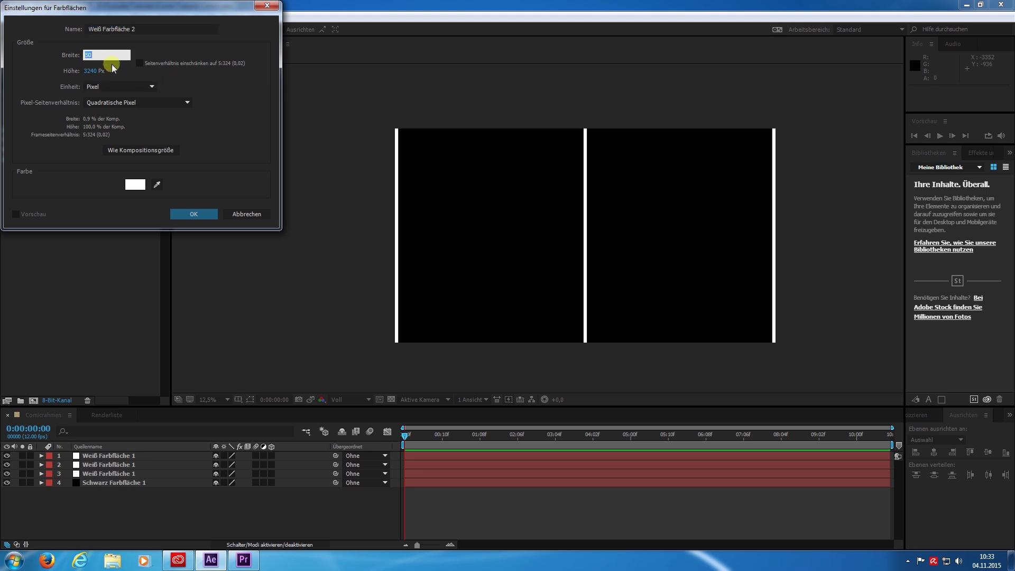
type("576")
key("Tab")
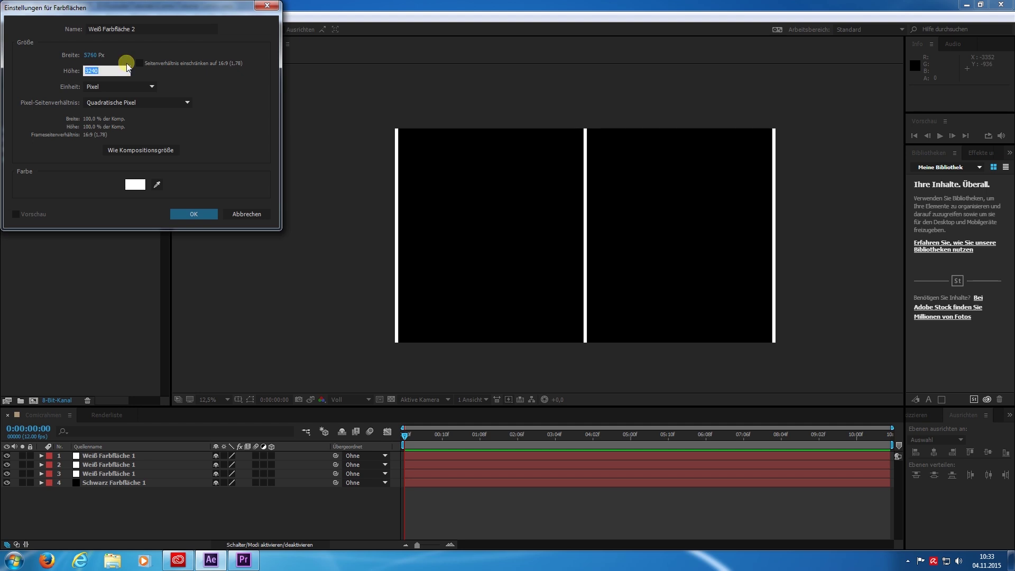
type("50")
left_click(202, 214)
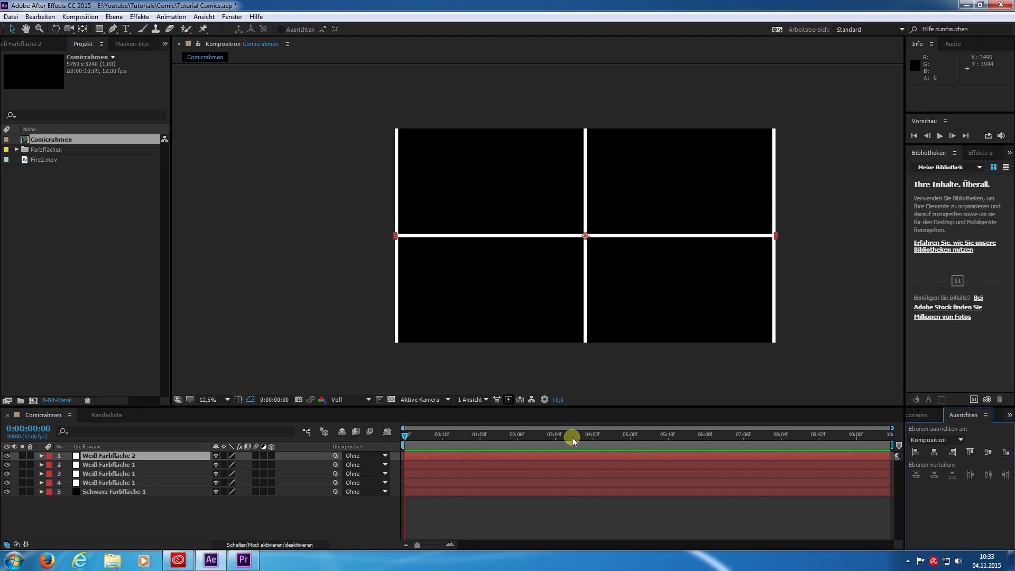
key("ctrl+d")
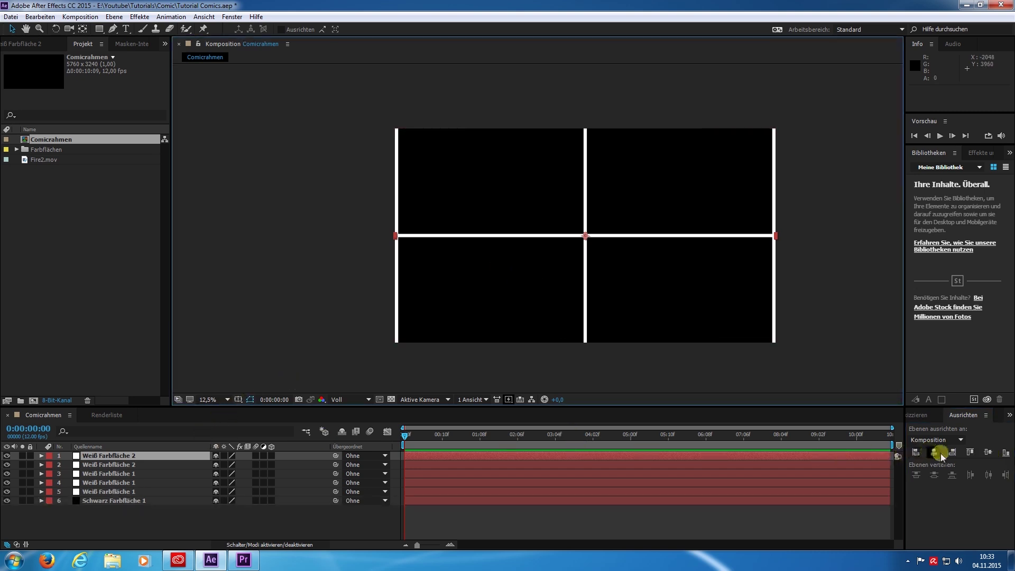
Step: Align horizontal bar copies to the frame's top and bottom edges
left_click(969, 451)
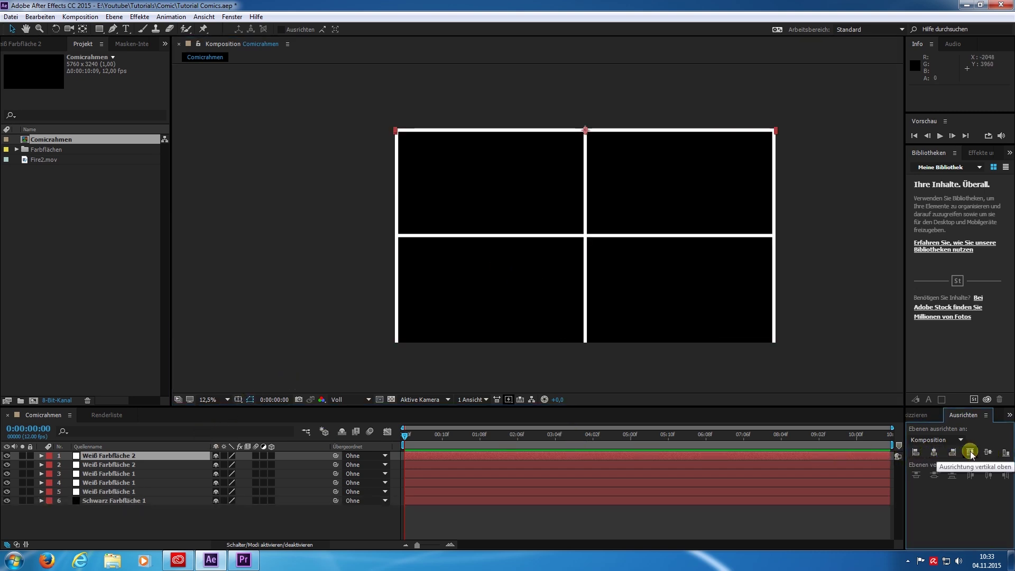
key("ctrl+d")
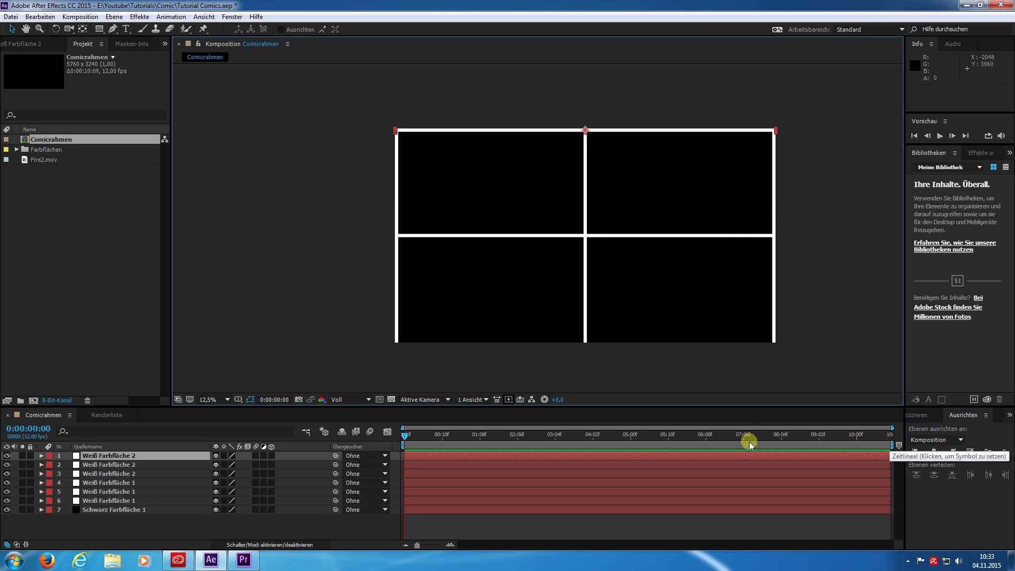
left_click(1007, 453)
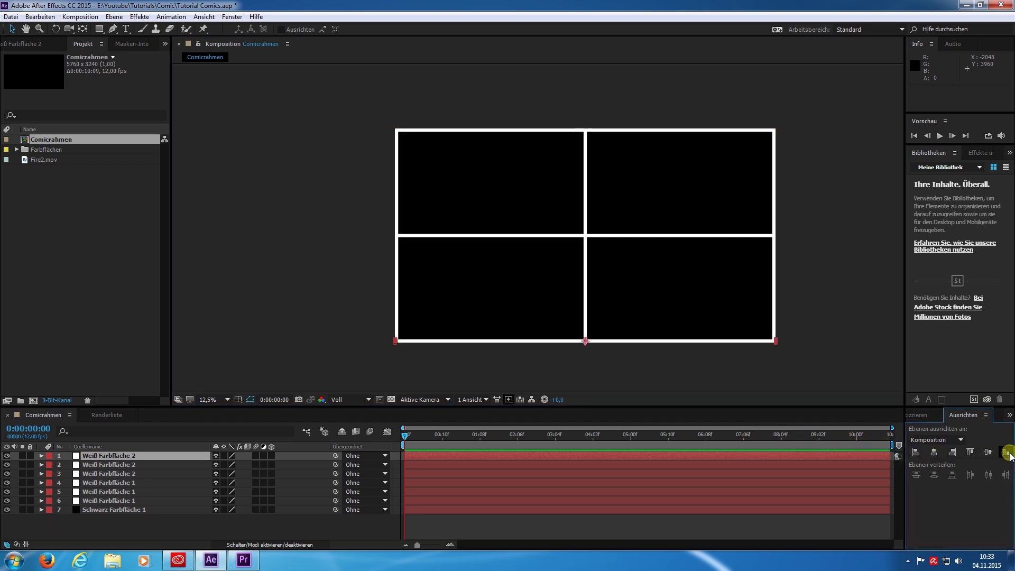
left_click(346, 338)
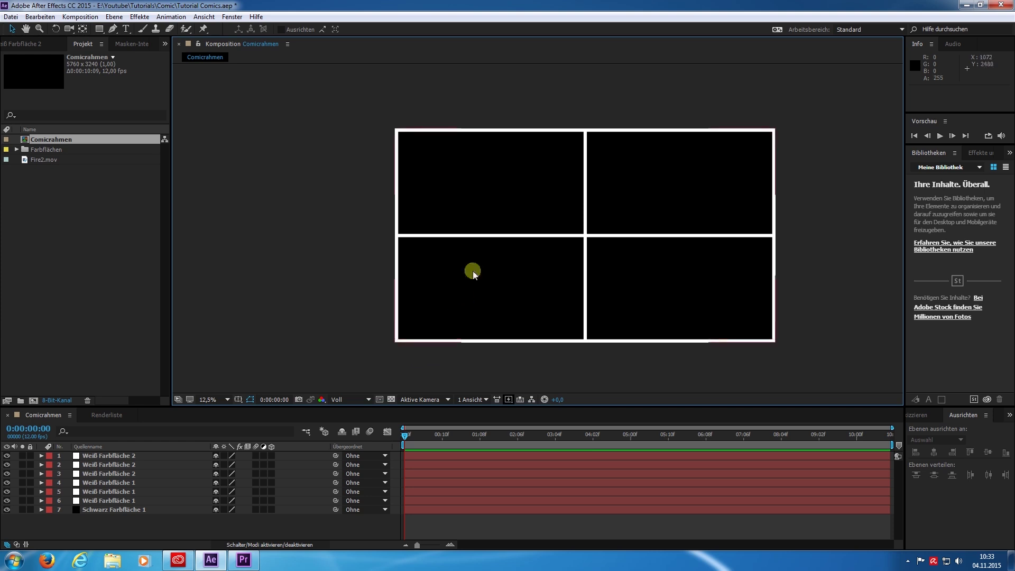
Step: Duplicate the middle horizontal bar for a second row and add another vertical column divider
left_click(474, 236)
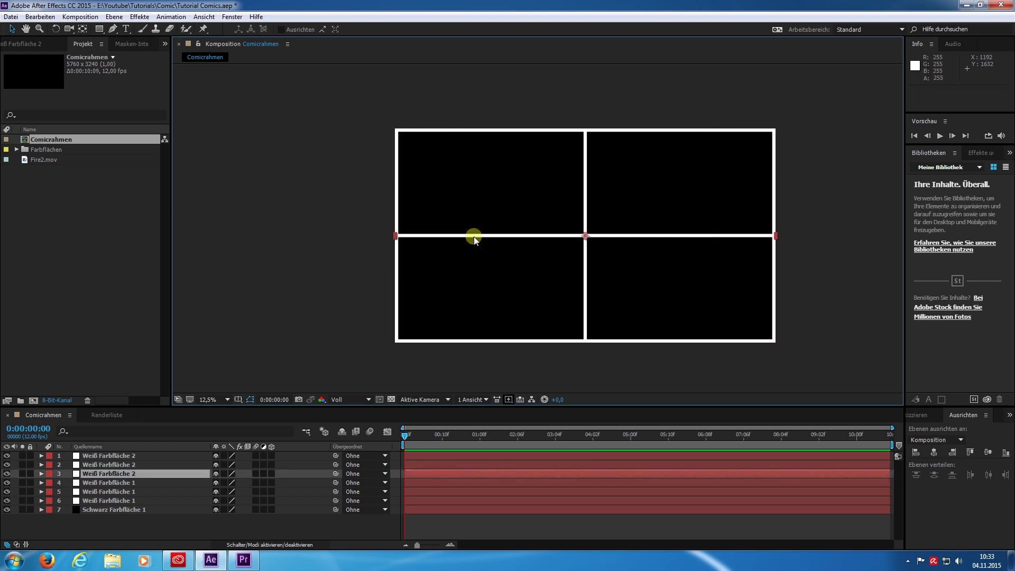
left_click(201, 474)
key("ctrl+d")
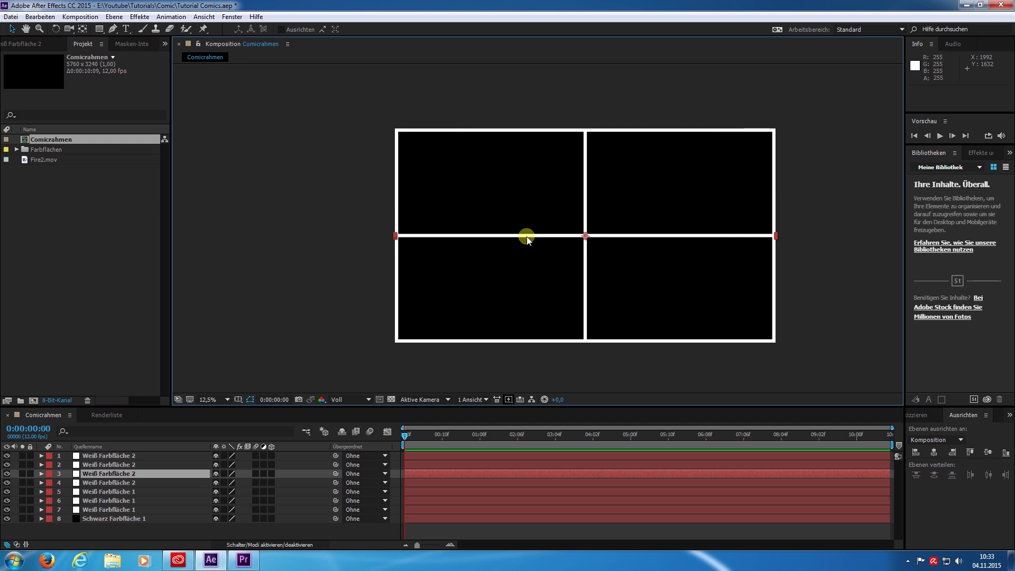
left_click_drag(526, 236, 527, 198)
left_click_drag(586, 229, 531, 221)
key("ctrl+d")
left_click(385, 113)
left_click(112, 531)
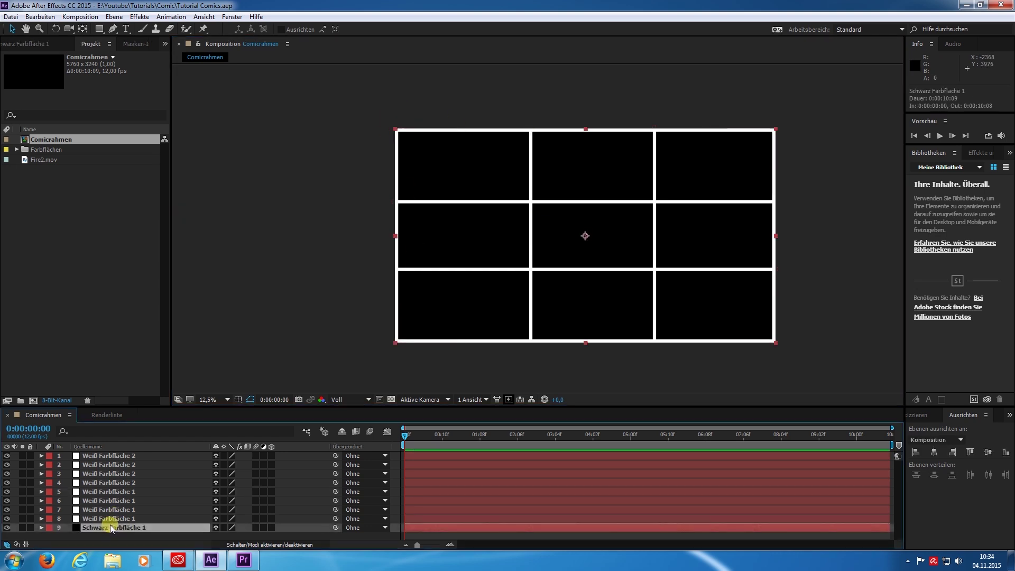
Step: Precompose all nine grid layers into 'Comic' and make it a 3D layer
left_click(115, 458, "shift")
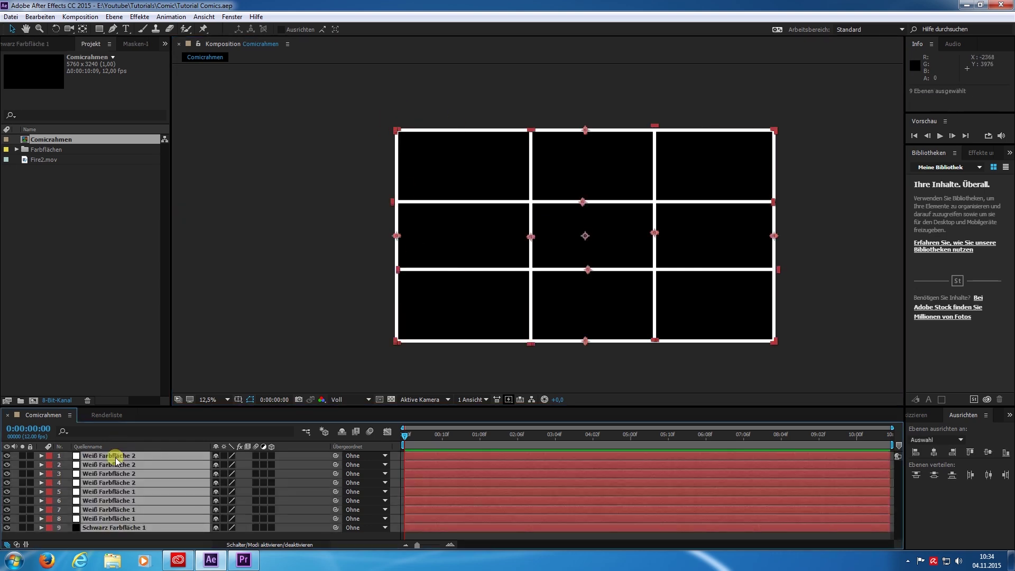
right_click(116, 458)
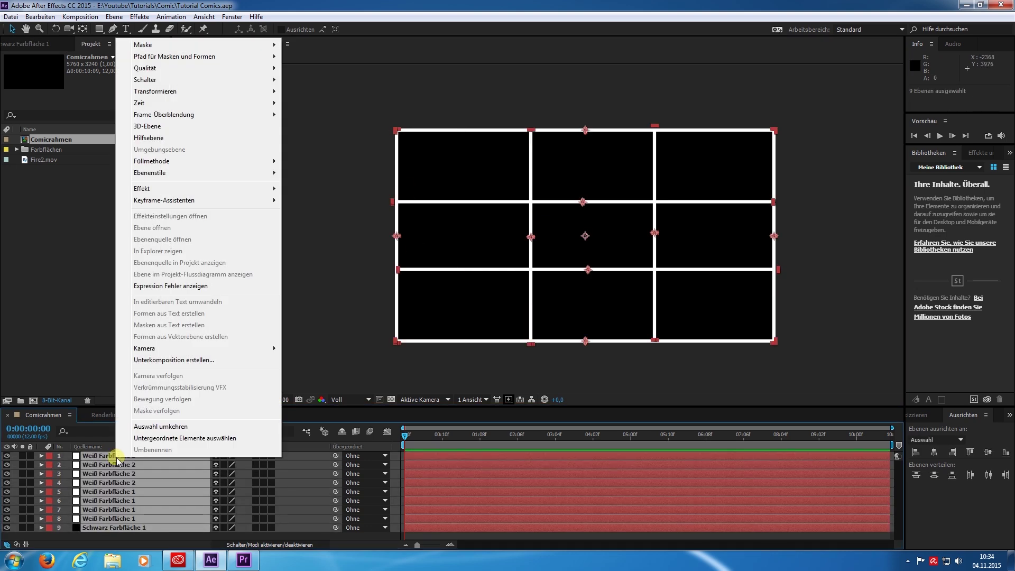
left_click(174, 360)
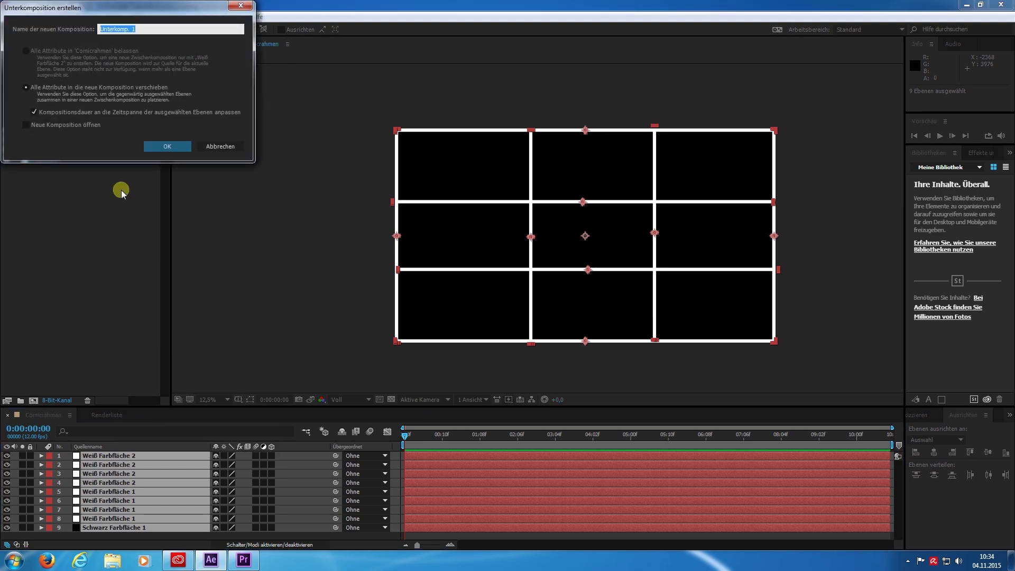
type("Como")
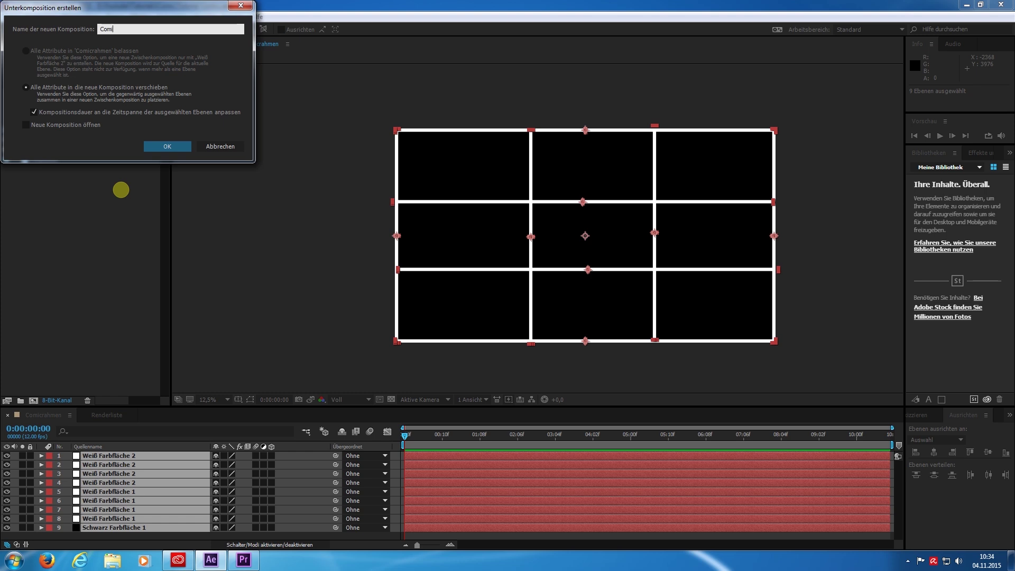
key("Return")
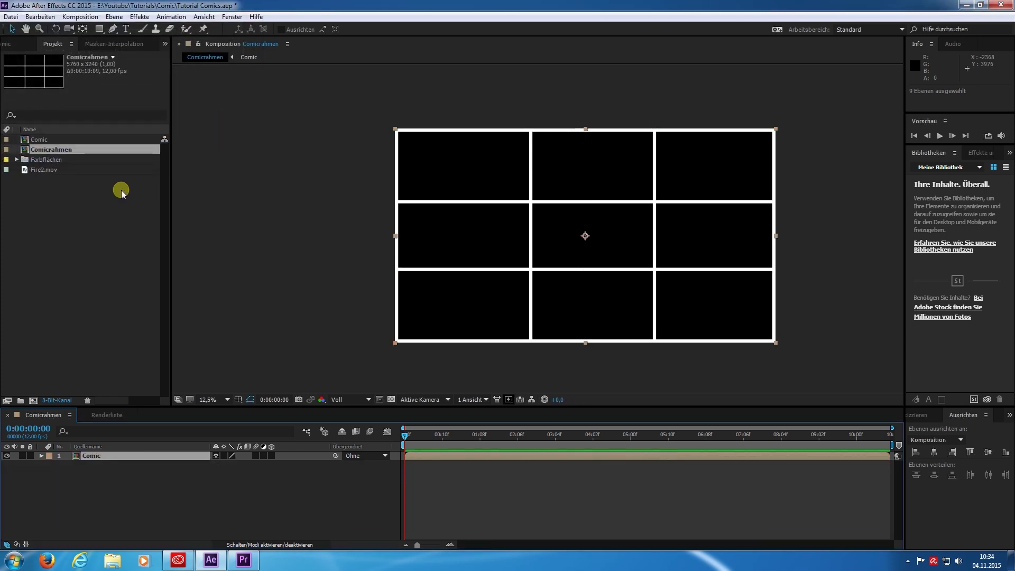
left_click(271, 455)
Step: Add Kamera 1, pull it back and orbit it to show the grid in perspective
left_click(113, 17)
left_click(114, 17)
left_click(114, 16)
mouse_move(263, 29)
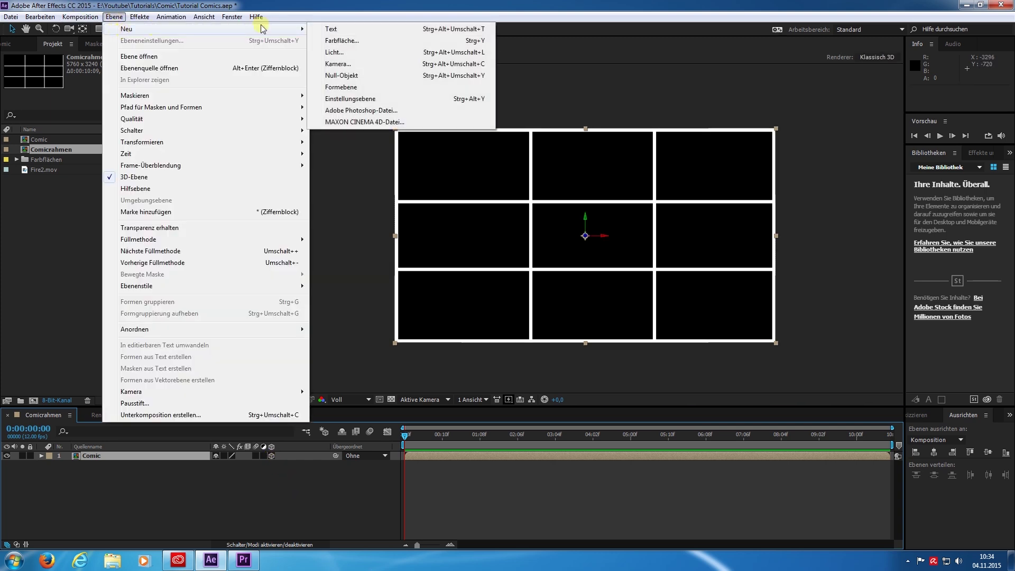
left_click(337, 63)
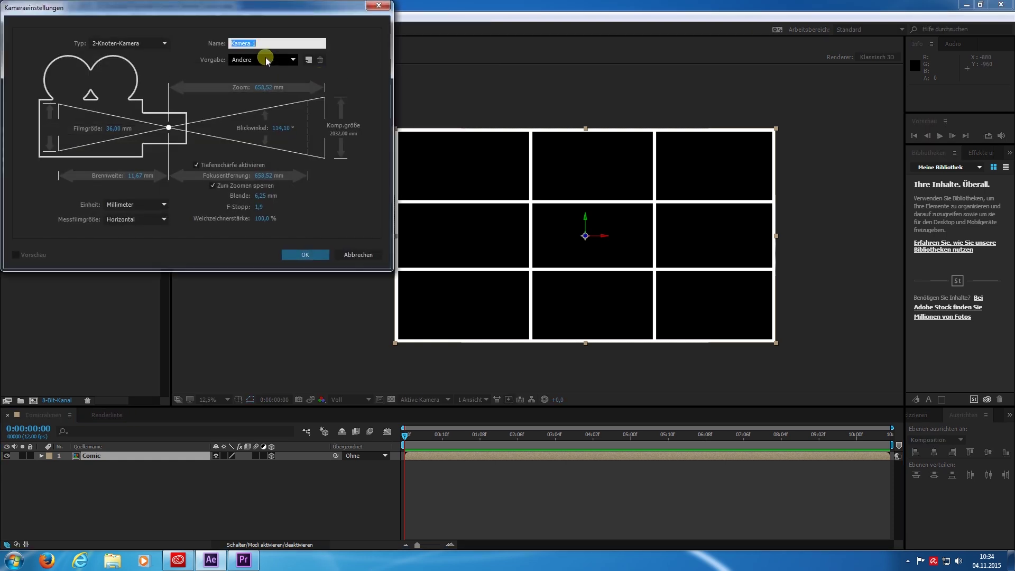
left_click(313, 258)
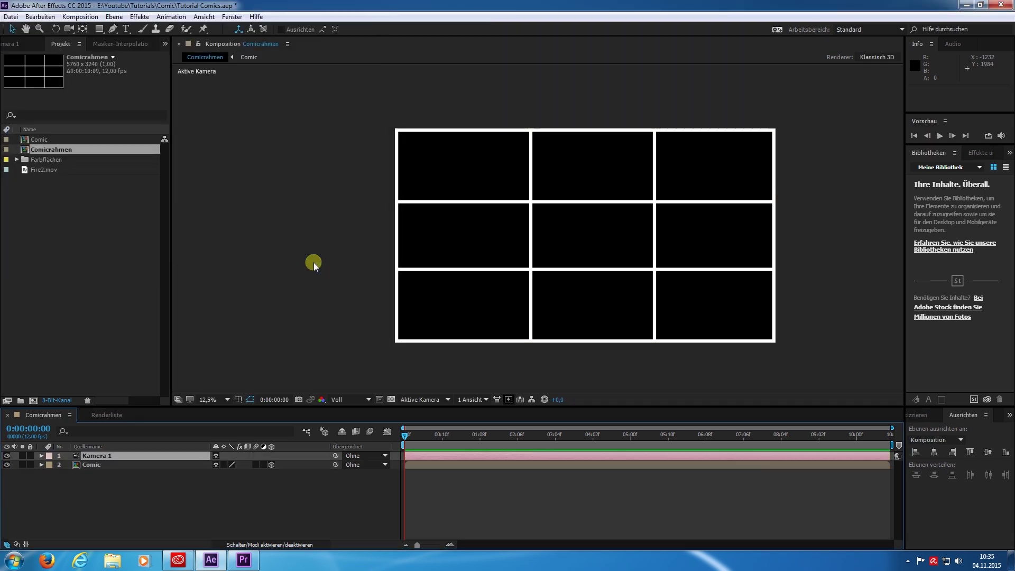
key("c")
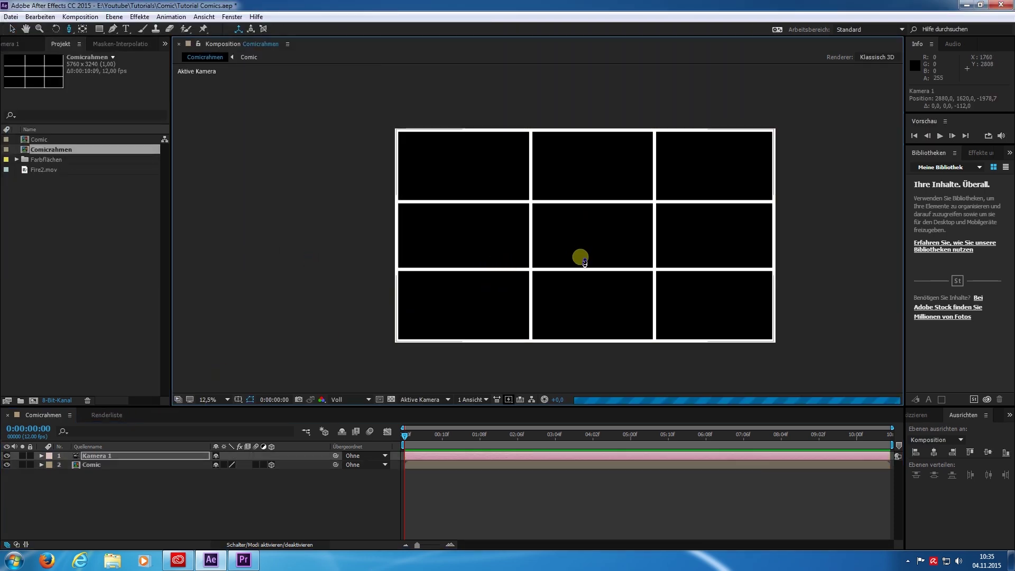
left_click_drag(582, 324, 583, 267)
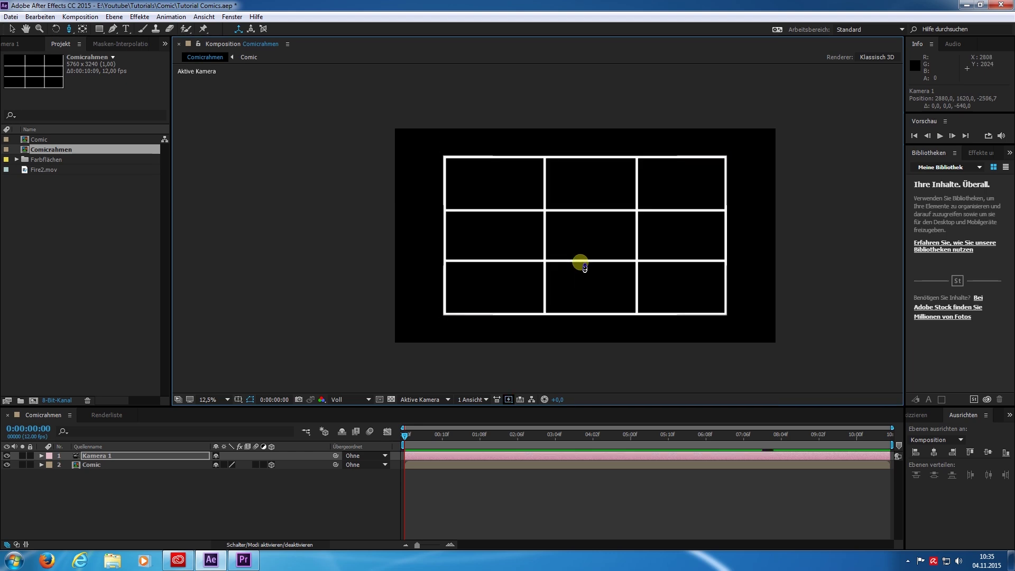
left_click_drag(583, 267, 632, 299)
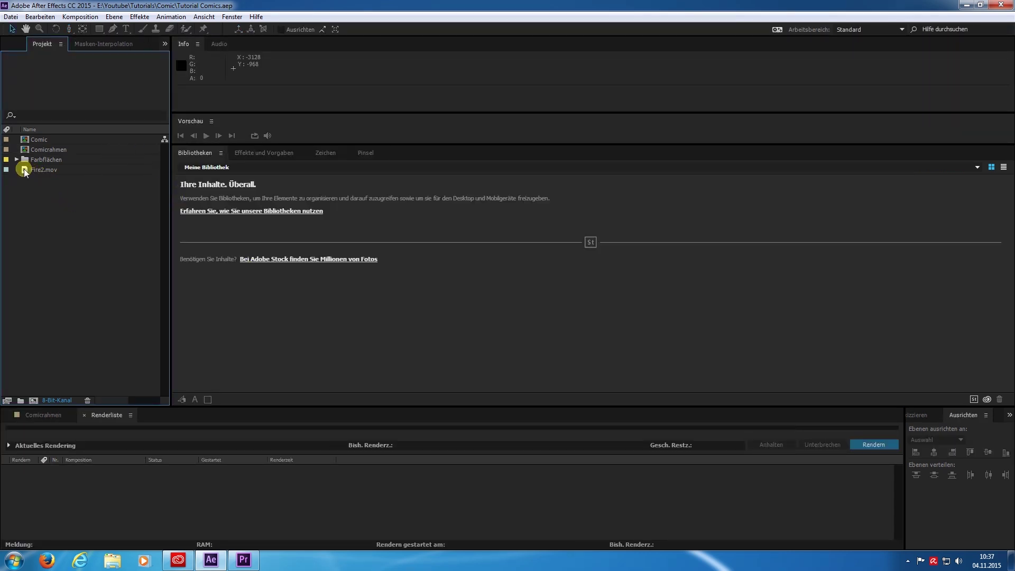
Step: Build a composition from Fire2.mov and preview the fire clip from the start
left_click_drag(23, 169, 33, 400)
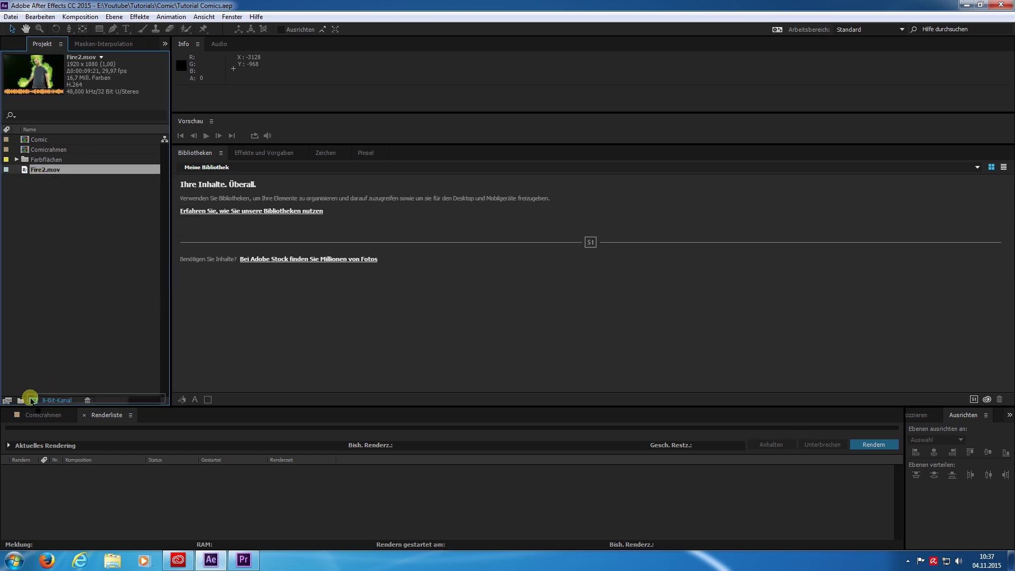
scroll(458, 309, "up", 4)
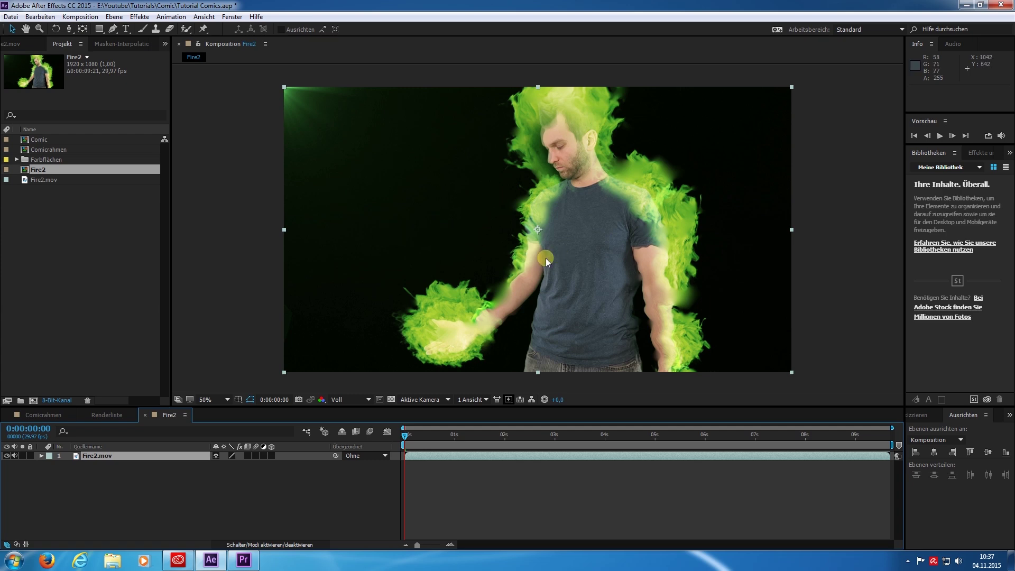
key("space")
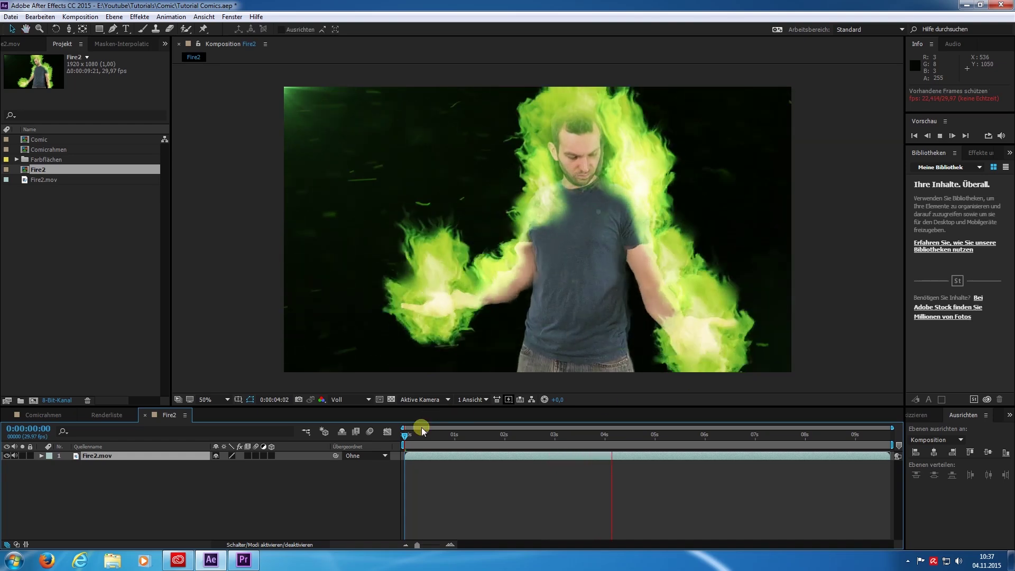
left_click(404, 433)
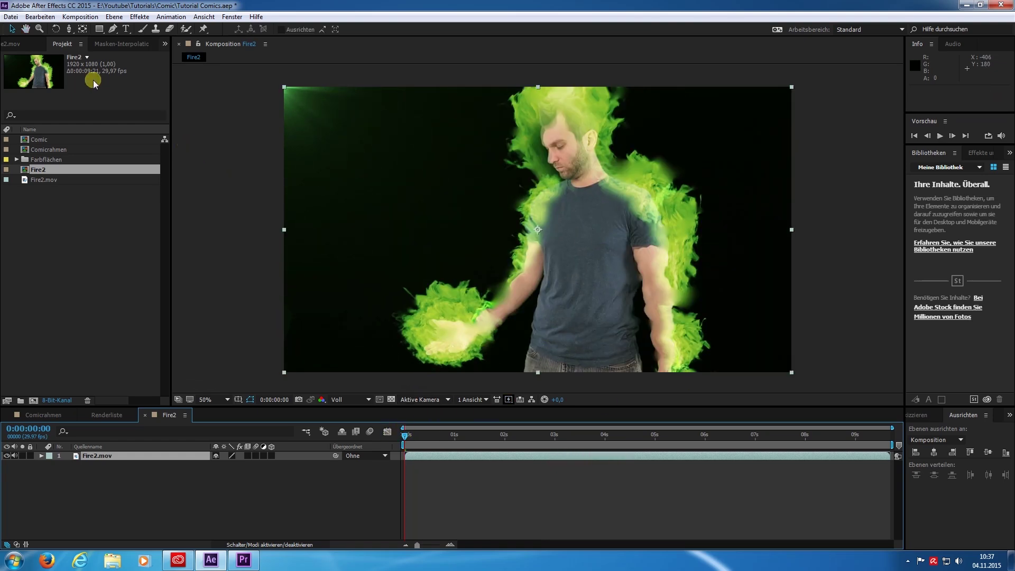
Step: Apply the Kurven effect to the Fire2 footage
left_click(979, 153)
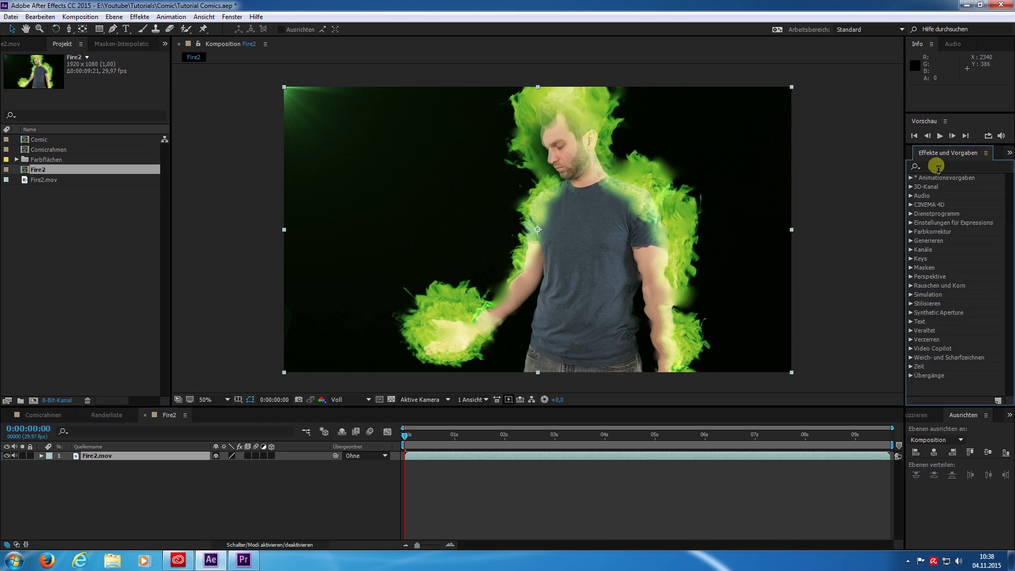
left_click(927, 168)
type("kurven")
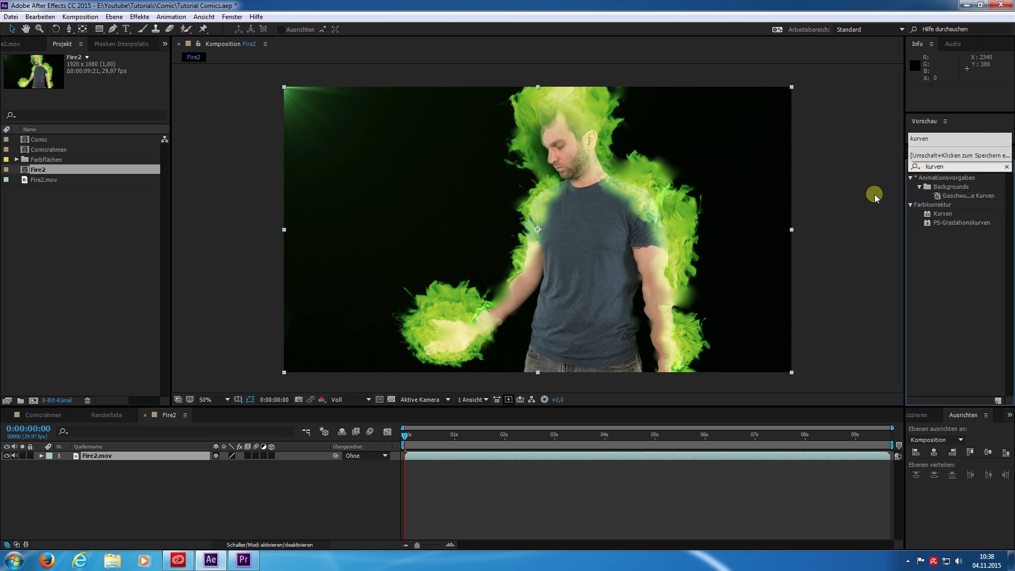
left_click_drag(942, 213, 594, 222)
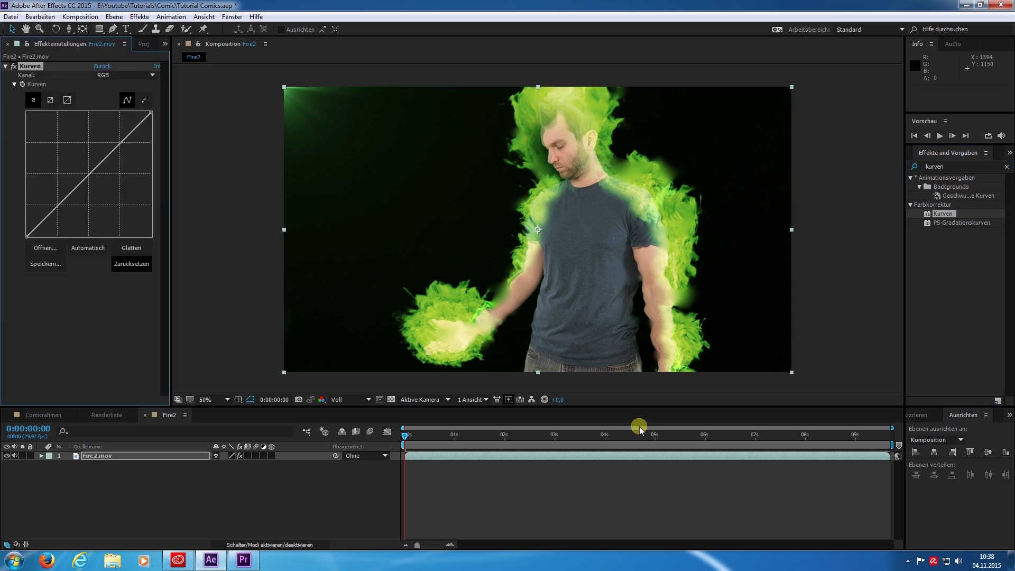
Step: Shape the curve into an S, darkening shadows and lifting highlights
left_click_drag(51, 215, 55, 217)
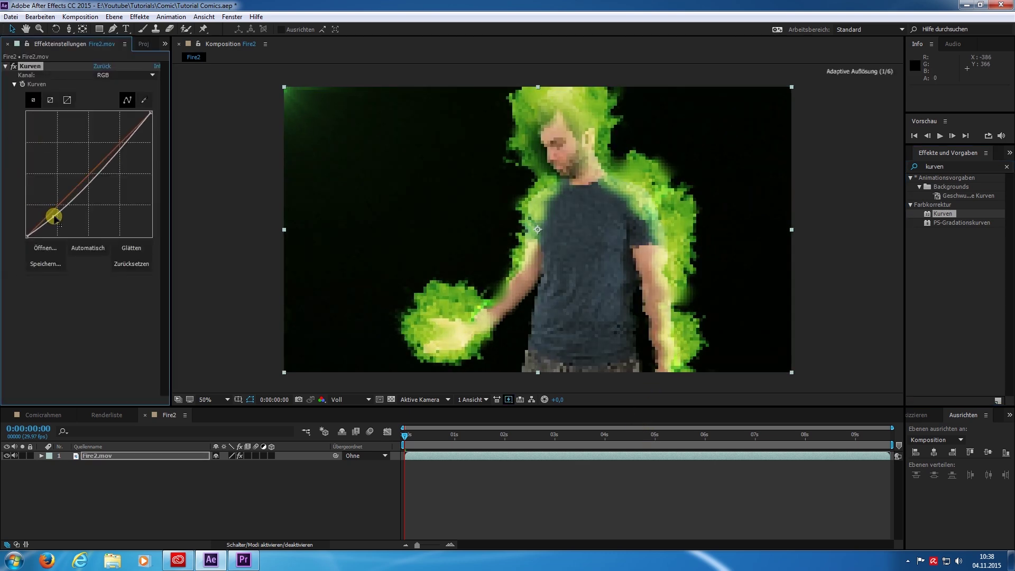
left_click(115, 157)
left_click_drag(115, 157, 109, 138)
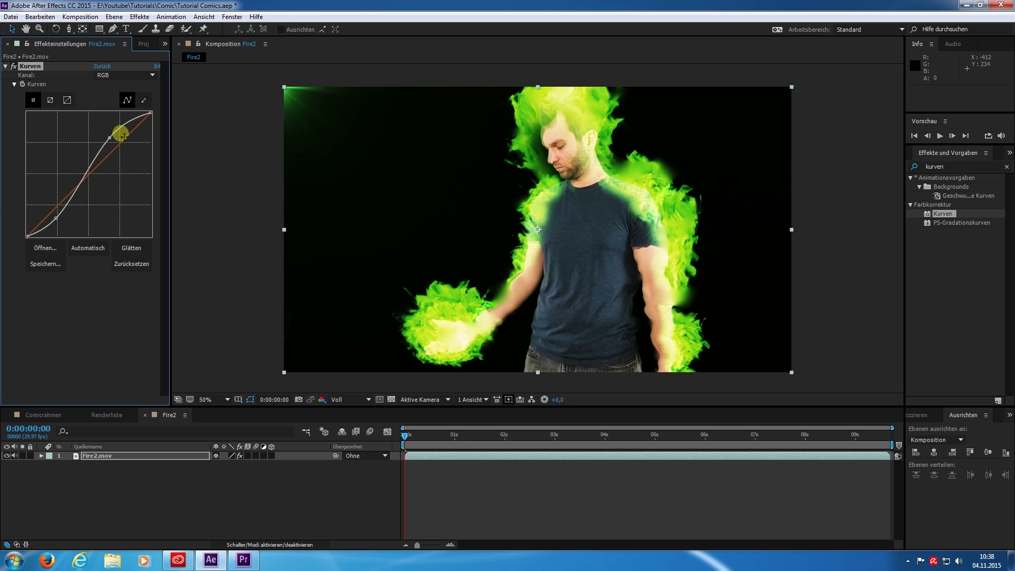
left_click_drag(123, 136, 106, 139)
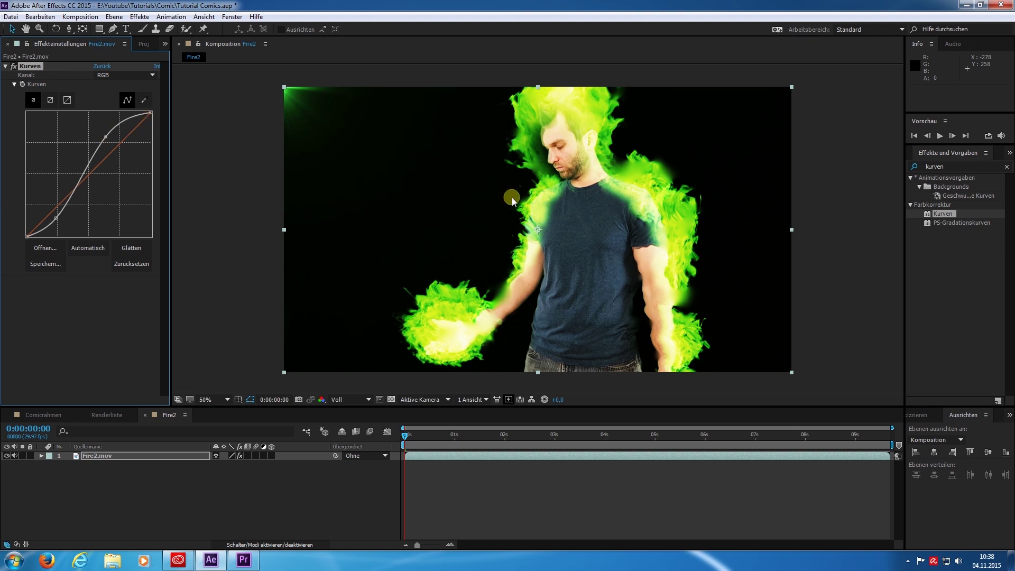
double_click(957, 167)
Step: Apply Zeichentrick to the Fire2 layer and raise its detail radius and threshold
type("zeichech")
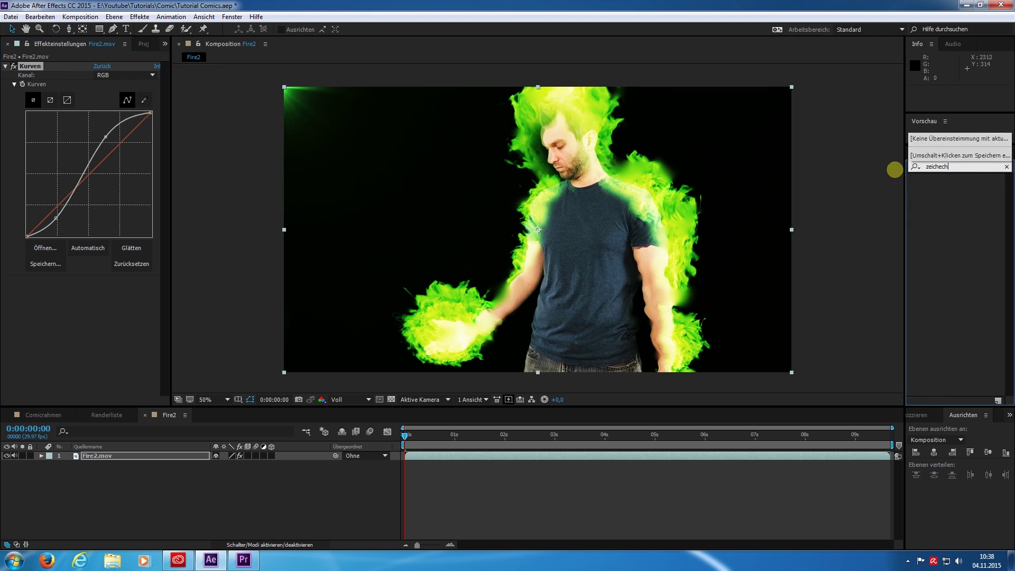
key("BackSpace")
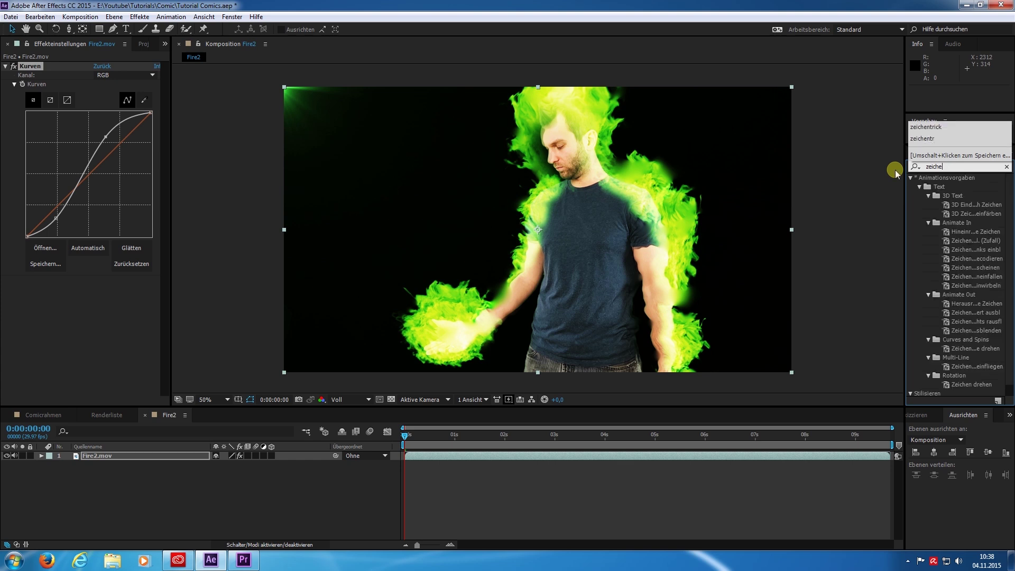
type("ntr")
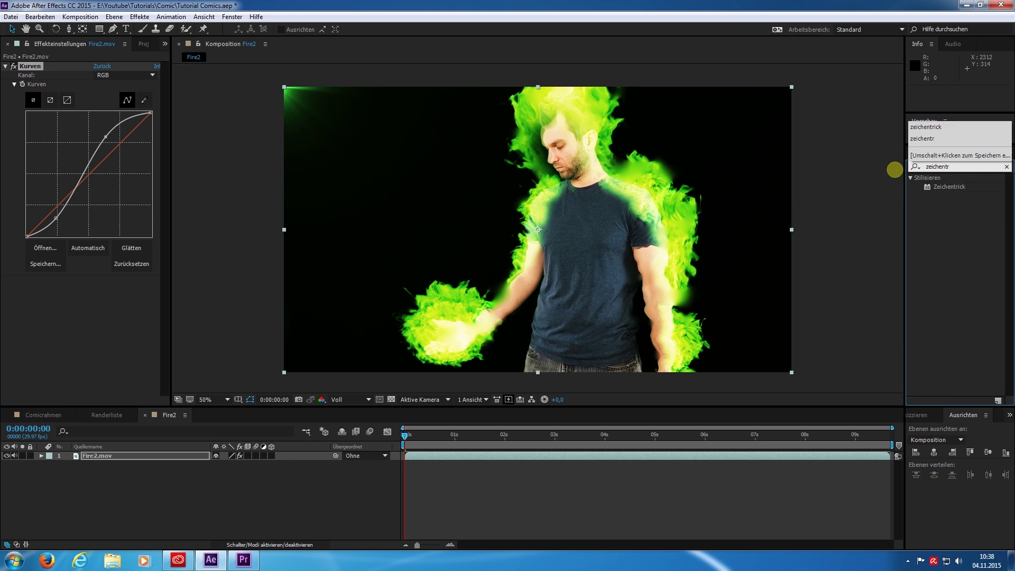
left_click_drag(937, 188, 109, 324)
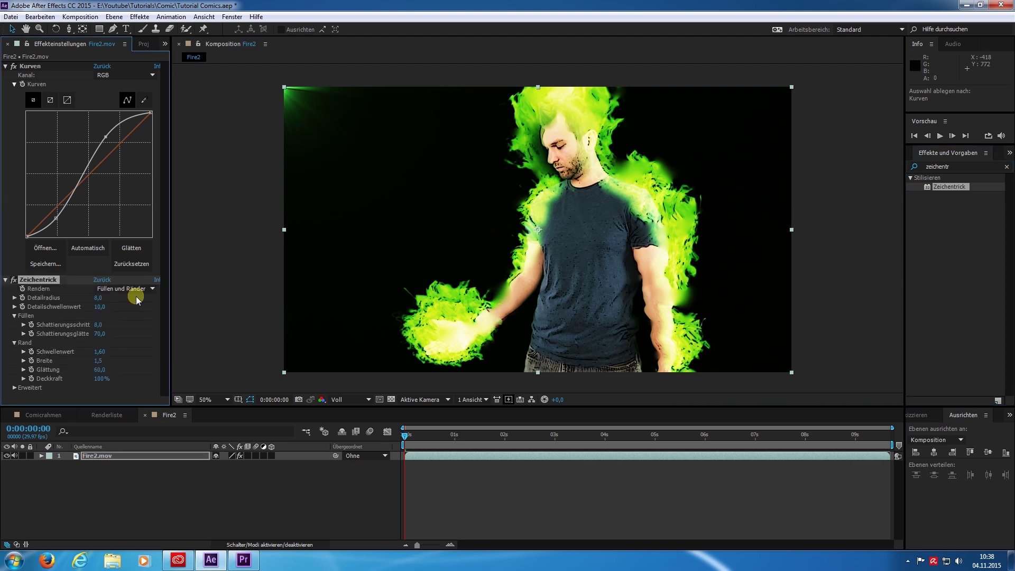
left_click_drag(102, 299, 183, 298)
left_click_drag(100, 308, 166, 310)
Step: Set 4 shading steps, smoothness 48,7, detail radius about 19,9 and threshold 38,2
left_click_drag(103, 328, 163, 330)
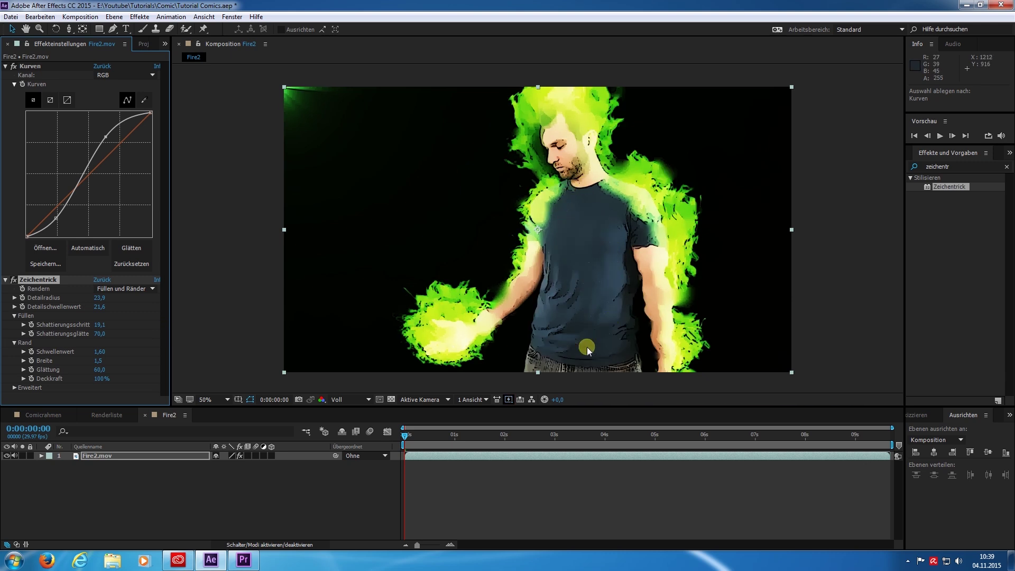
left_click(104, 325)
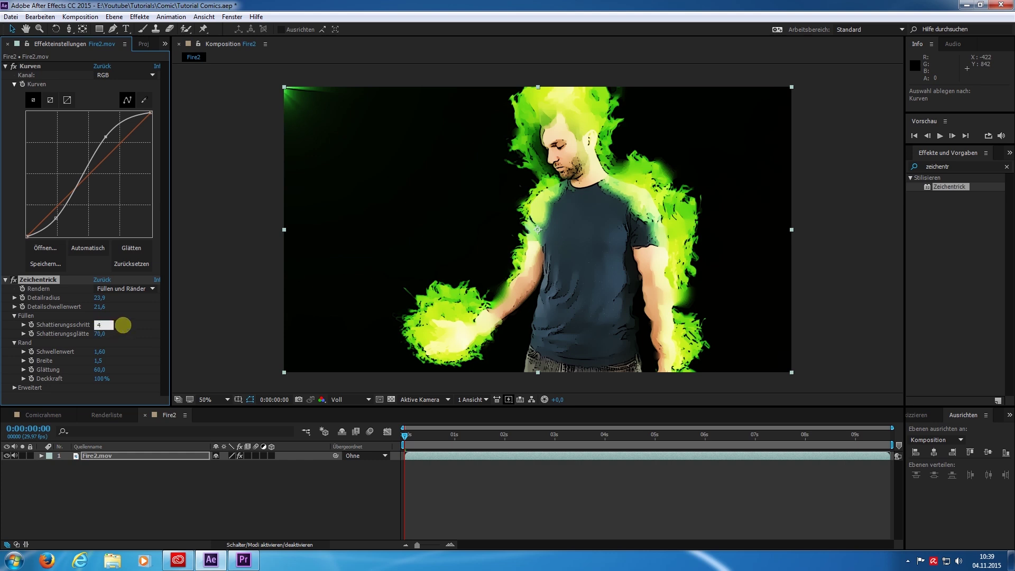
key("Return")
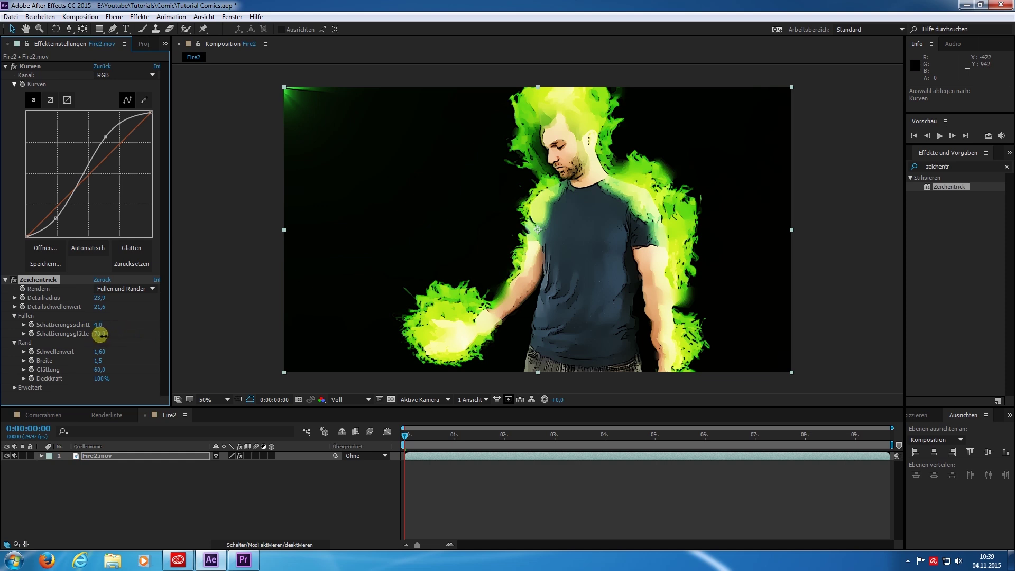
left_click_drag(99, 334, 73, 335)
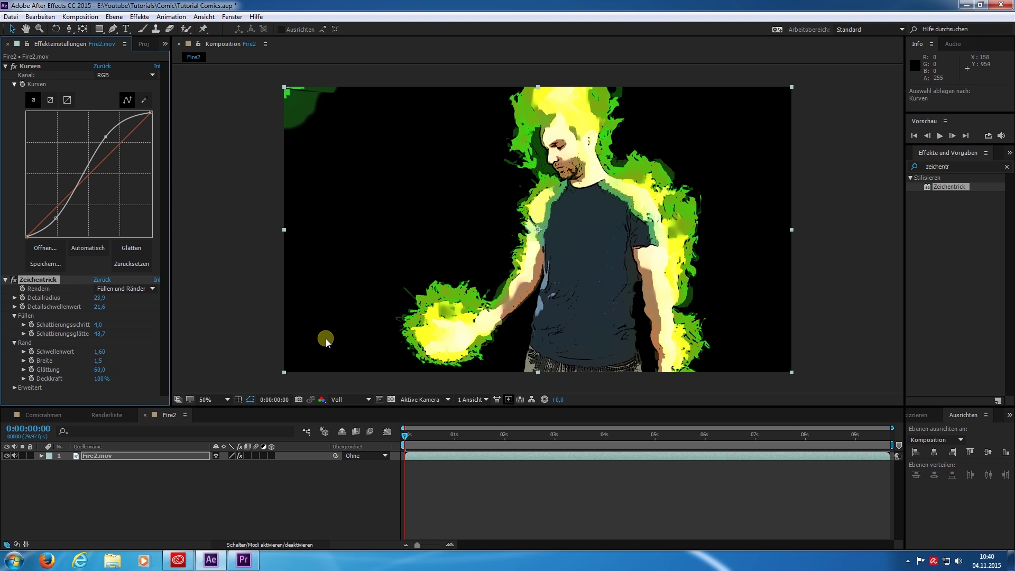
left_click_drag(100, 307, 199, 306)
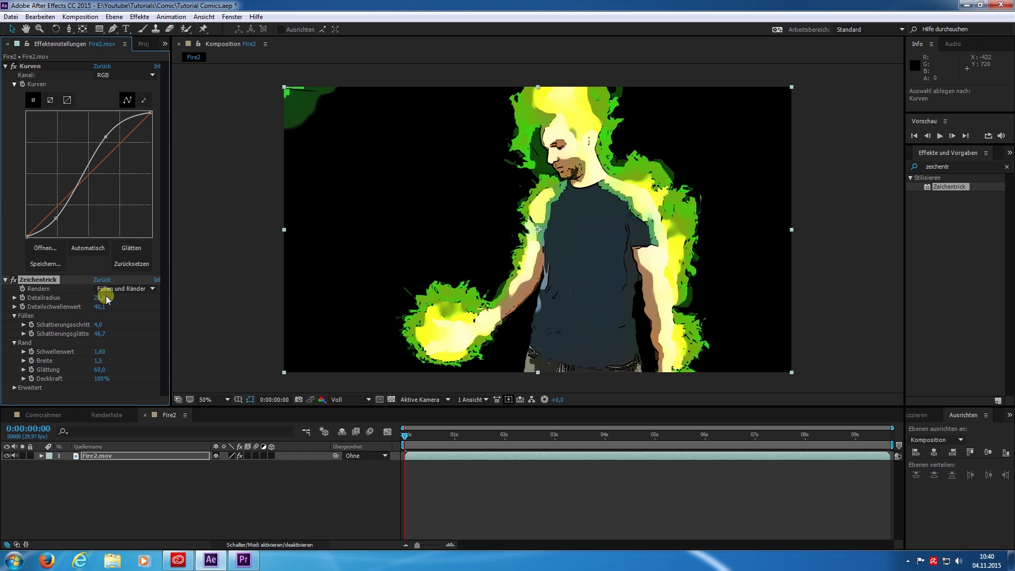
left_click_drag(100, 298, 91, 305)
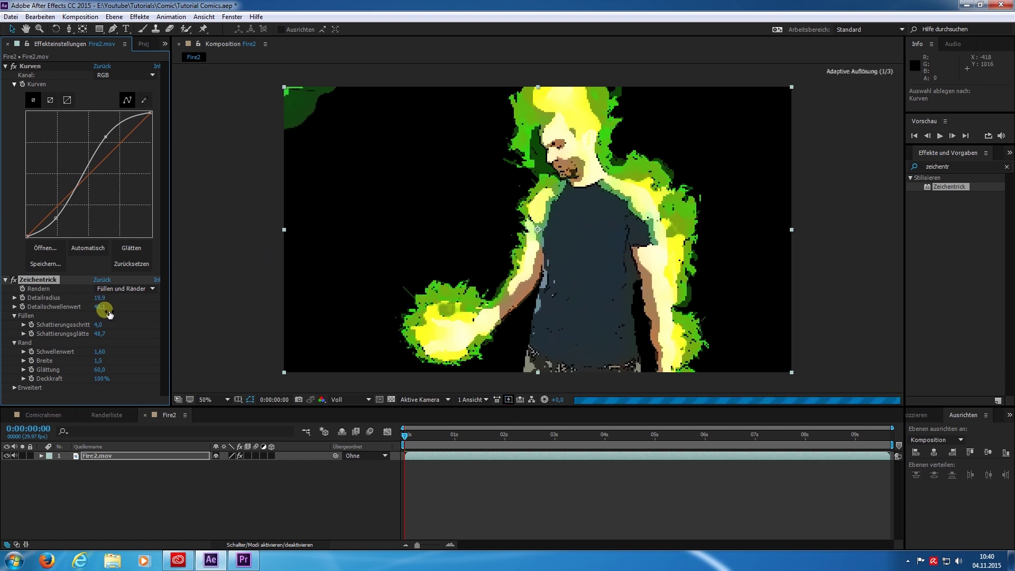
left_click_drag(104, 312, 95, 312)
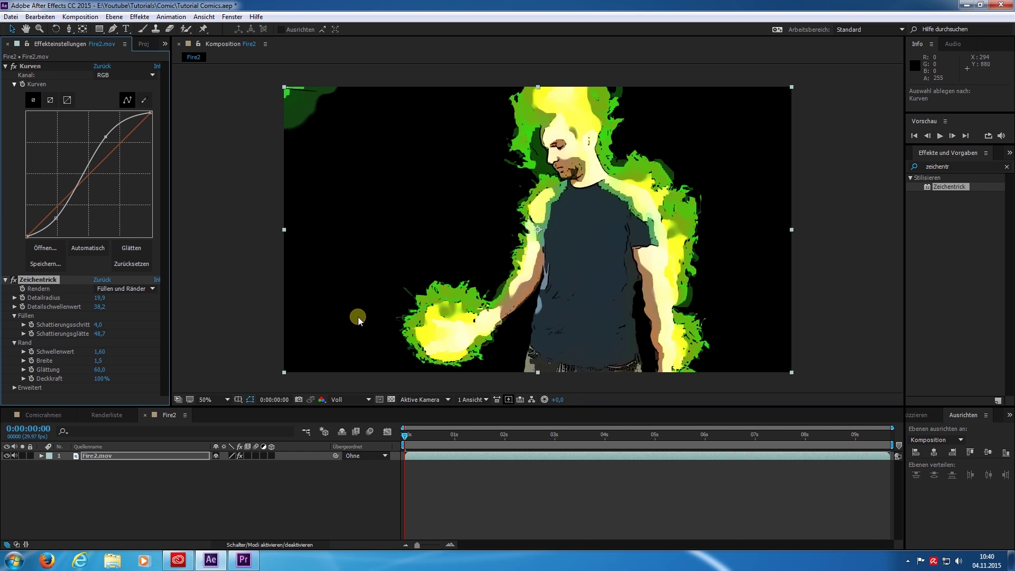
Step: Steepen the Kurven S-curve and drop the Zeichentrick shading smoothness to 4,0 for a harder look
left_click_drag(56, 219, 54, 218)
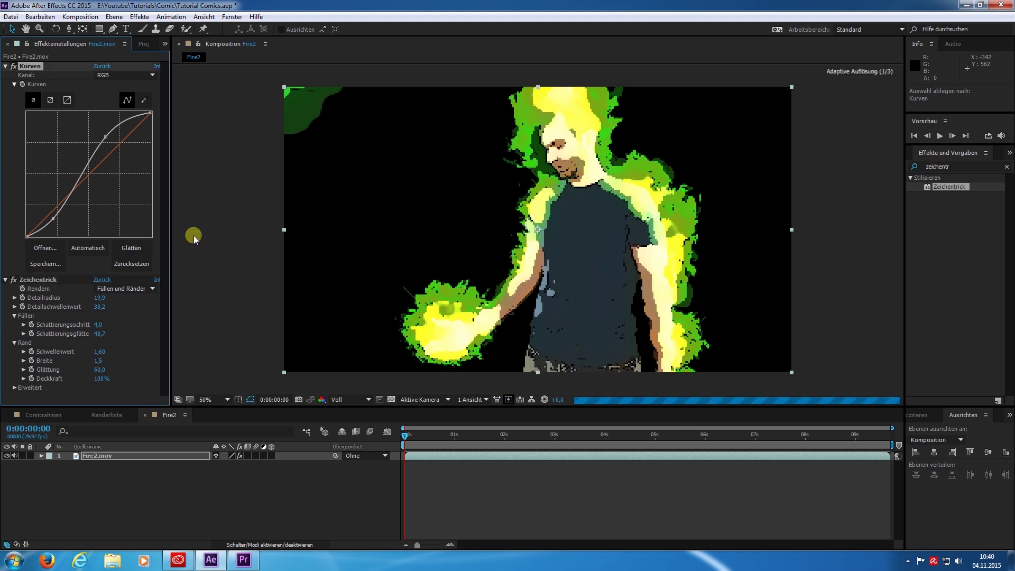
left_click_drag(105, 136, 118, 130)
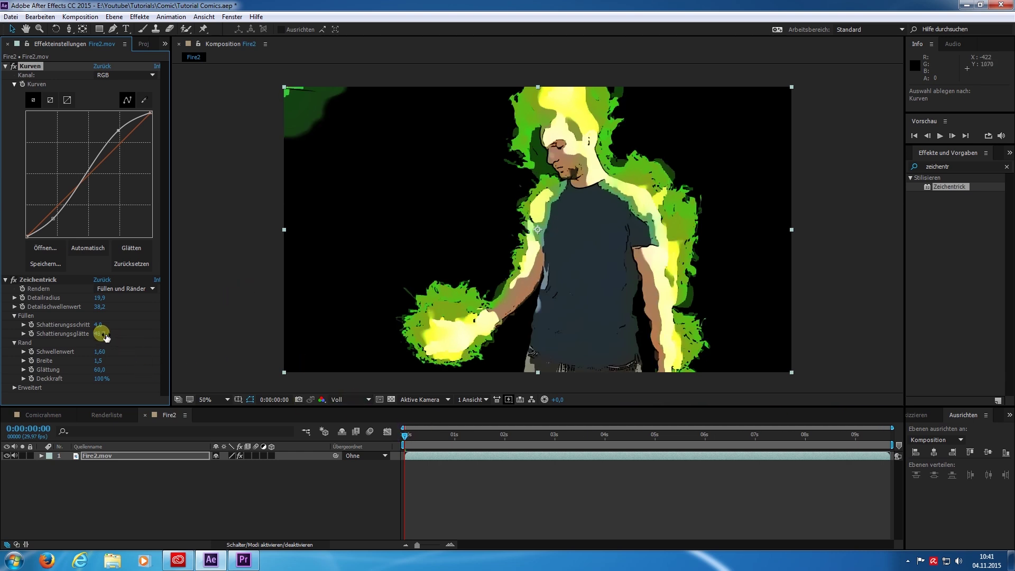
left_click_drag(101, 334, 213, 332)
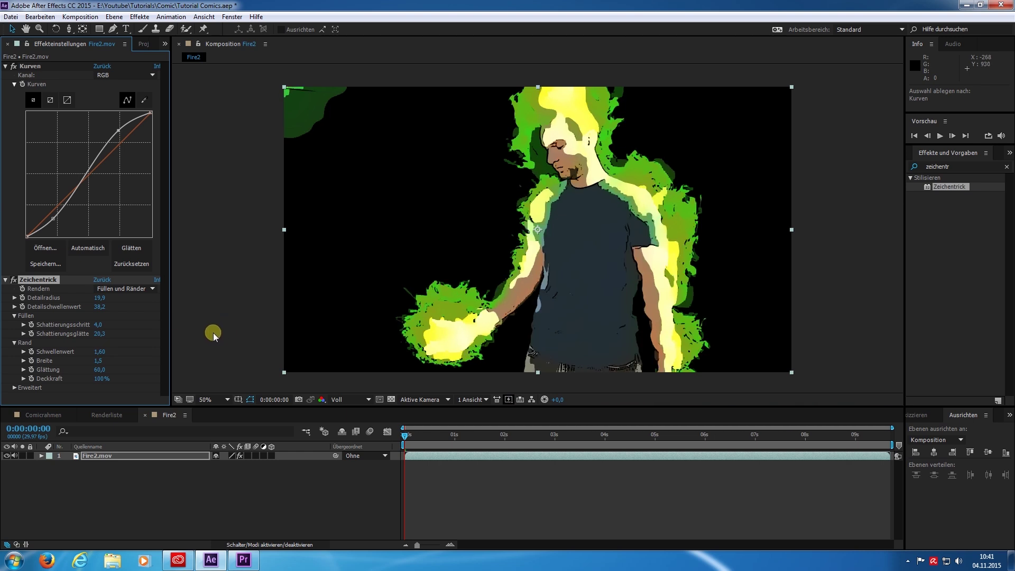
left_click_drag(100, 333, 41, 339)
key("space")
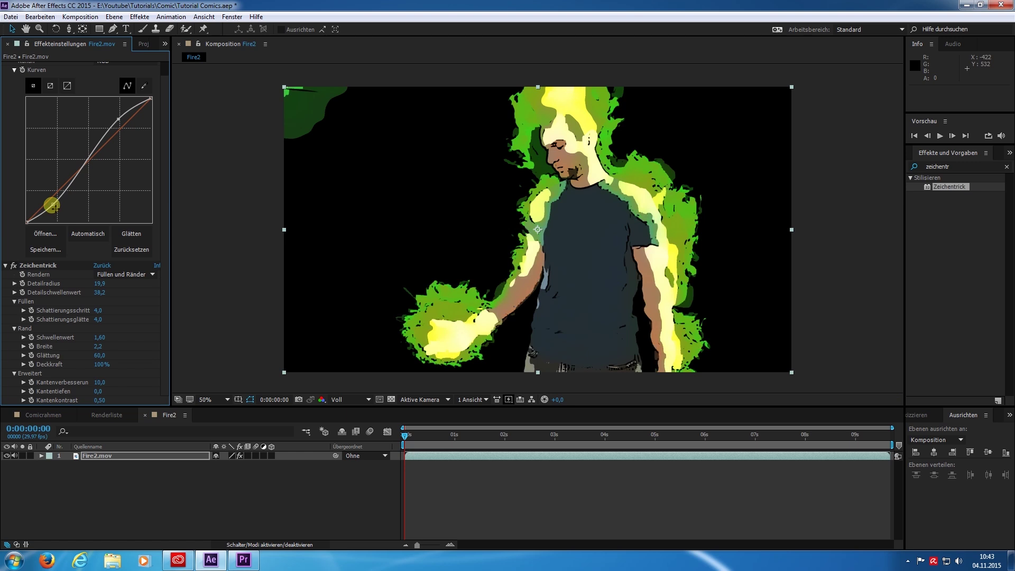
left_click_drag(54, 207, 56, 208)
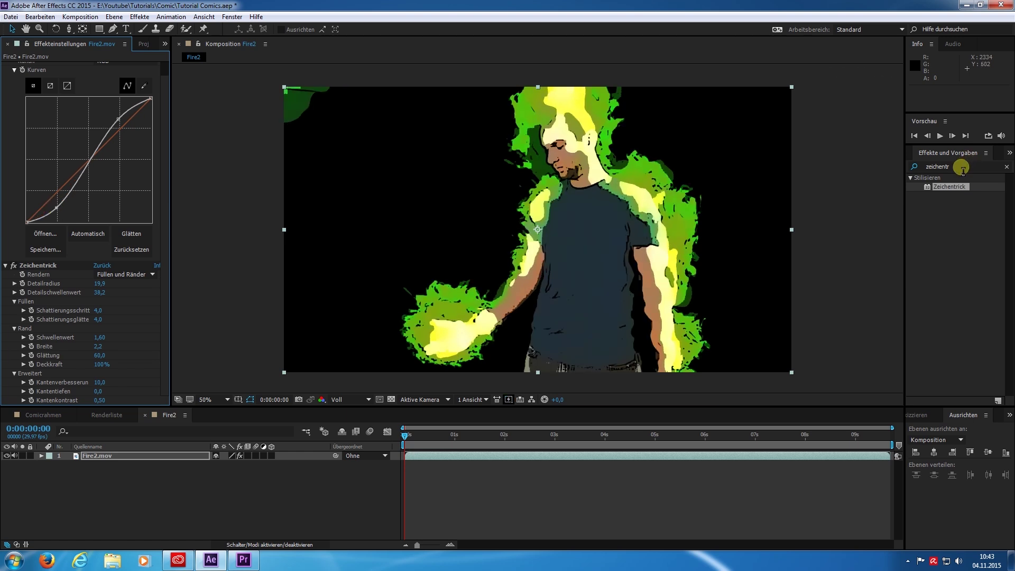
Step: Apply the Pinselstriche effect to the Fire2 footage
left_click(961, 166)
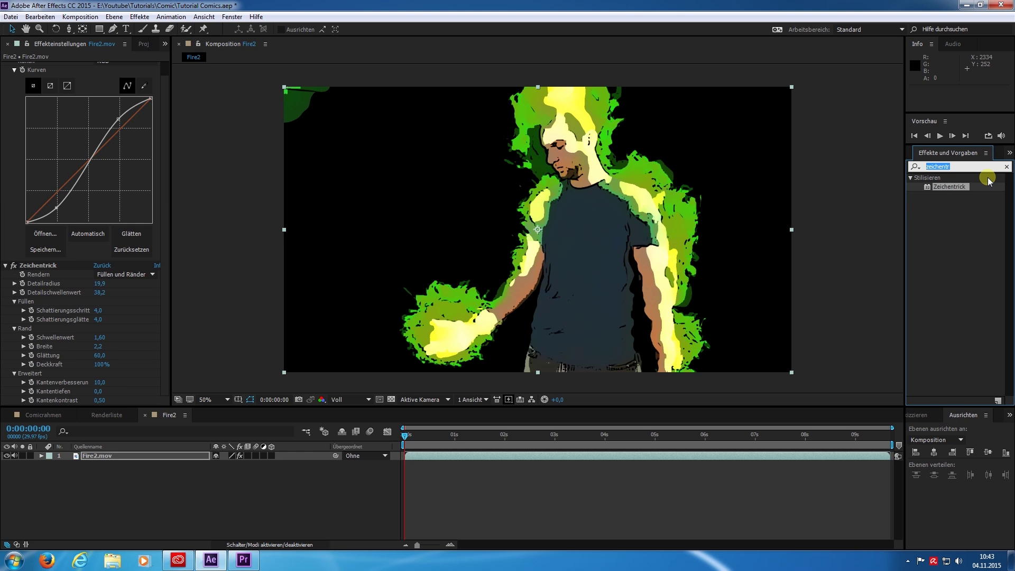
type("pinselstr")
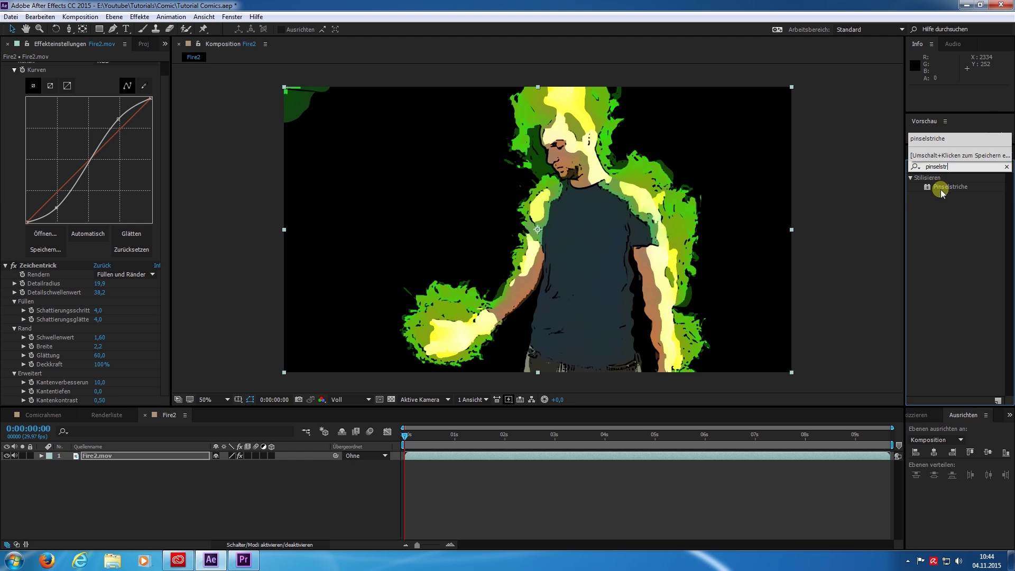
left_click_drag(949, 187, 617, 215)
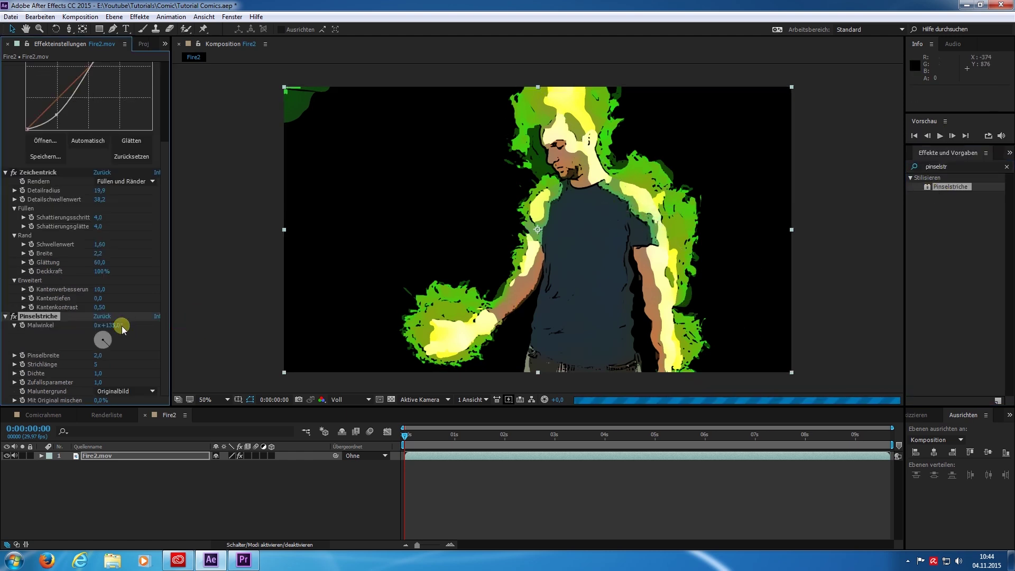
Step: Set the brush stroke angle to 1°, stroke length to 3 and brush size to 1,0
left_click_drag(104, 337, 103, 330)
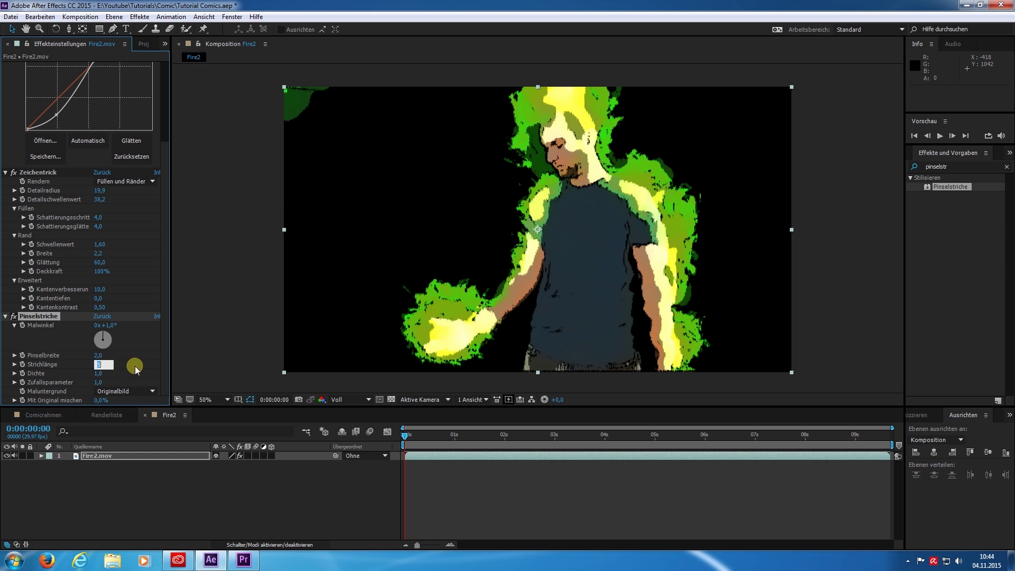
key("Return")
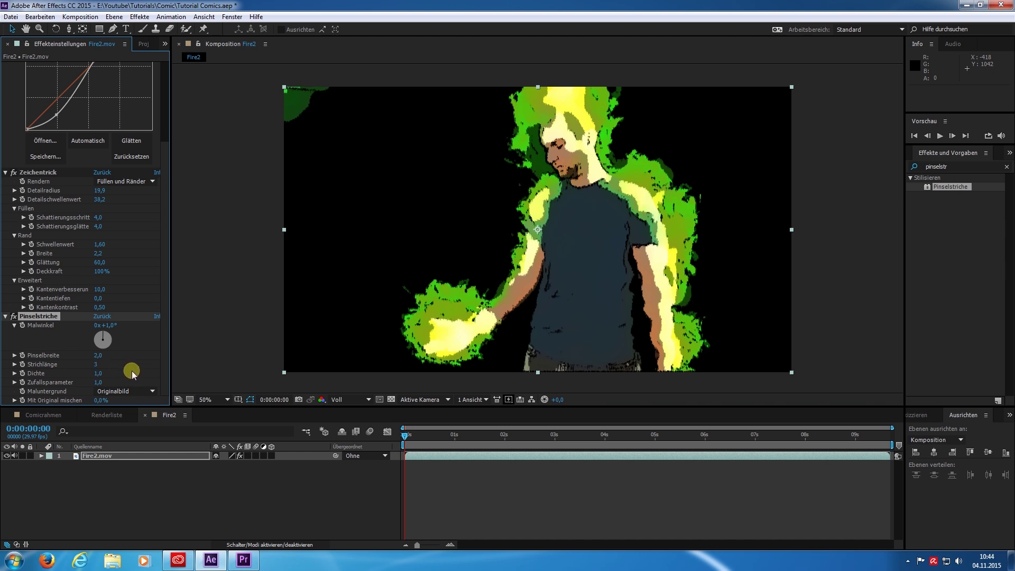
left_click_drag(443, 428, 407, 433)
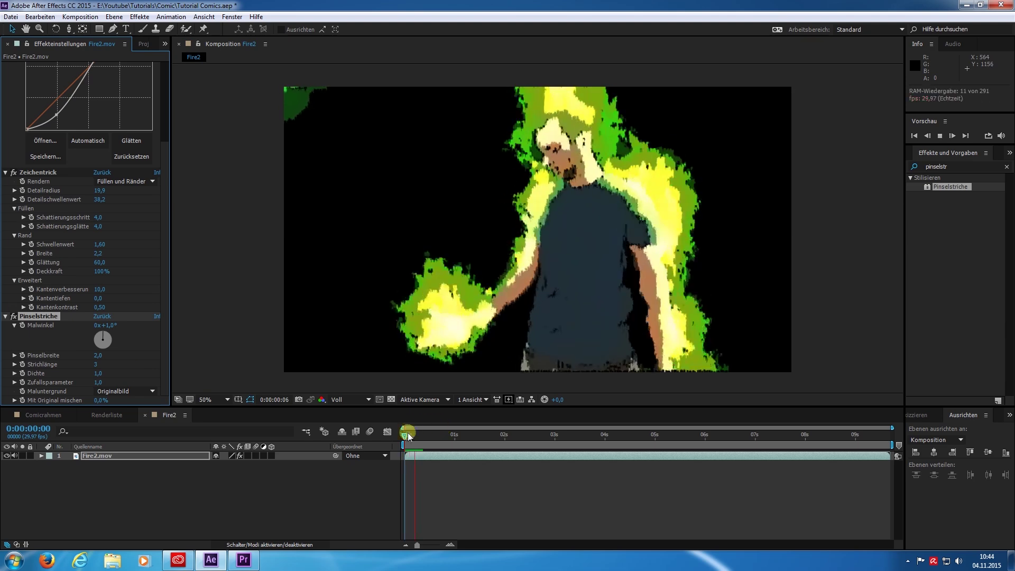
left_click(97, 364)
left_click_drag(98, 355, 104, 340)
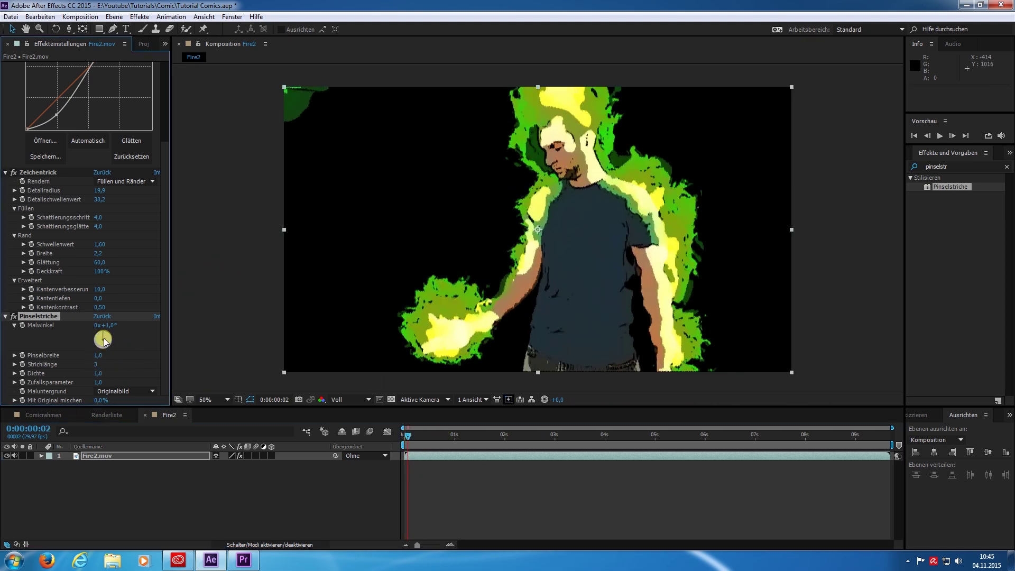
Step: Drive the Pinselstriche stroke angle with the expression time*120 and preview from frame 0
left_click(23, 326, "alt")
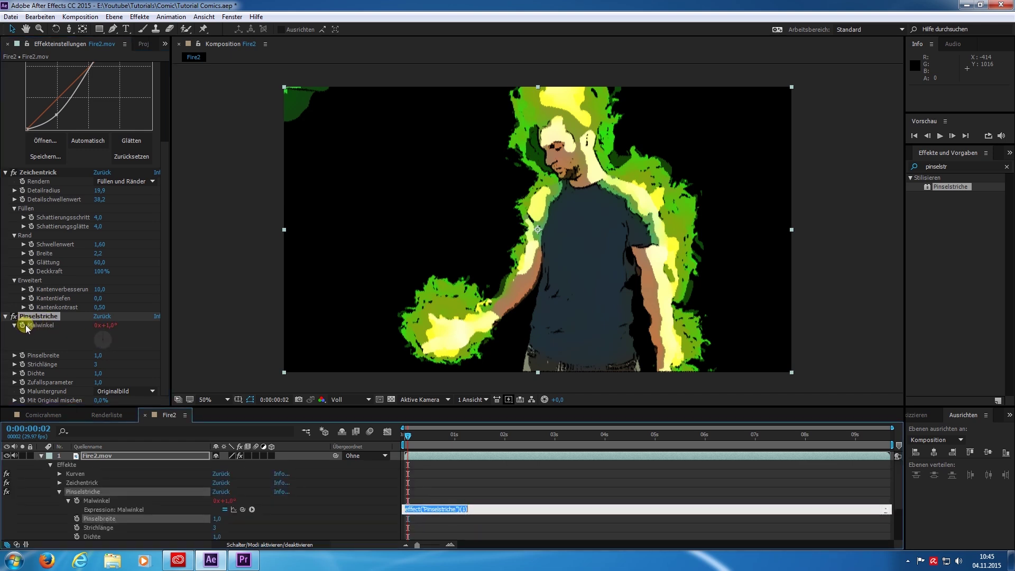
type("time*120")
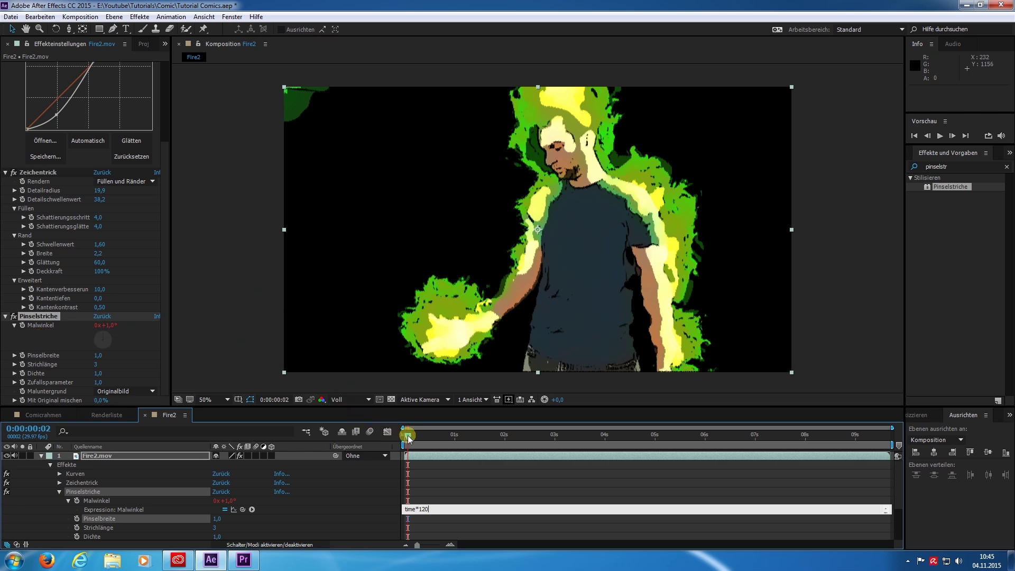
left_click_drag(410, 437, 404, 437)
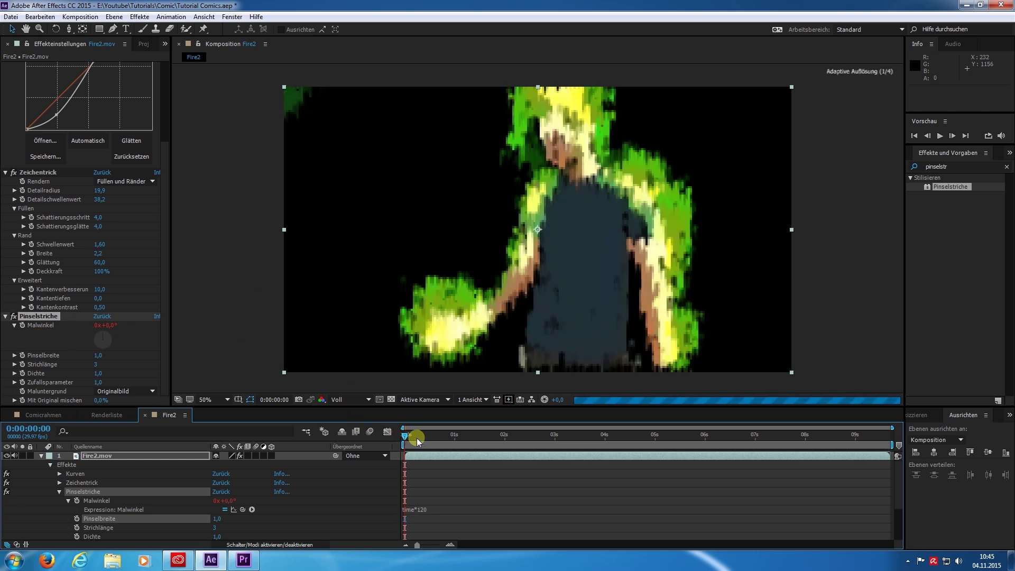
key("space")
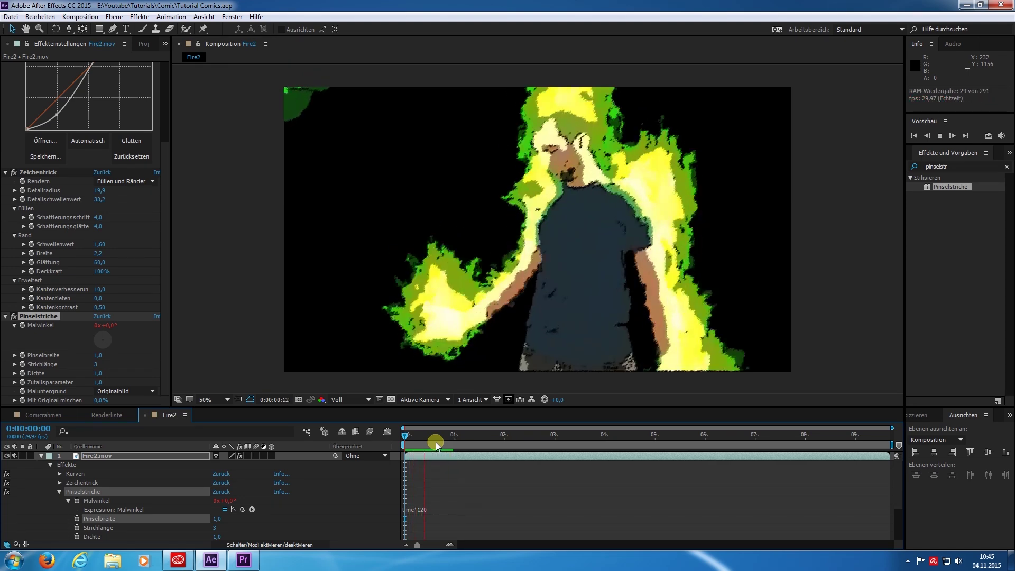
Step: Apply CC Glass to Fire2 with surface Height 10 and Displacement 45
key("ctrl+5")
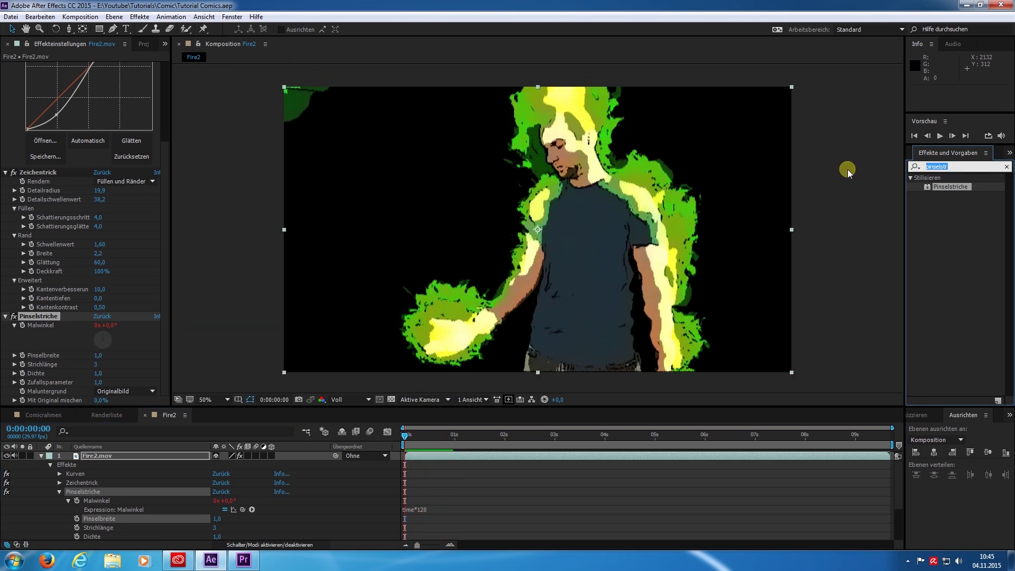
type("cc gla")
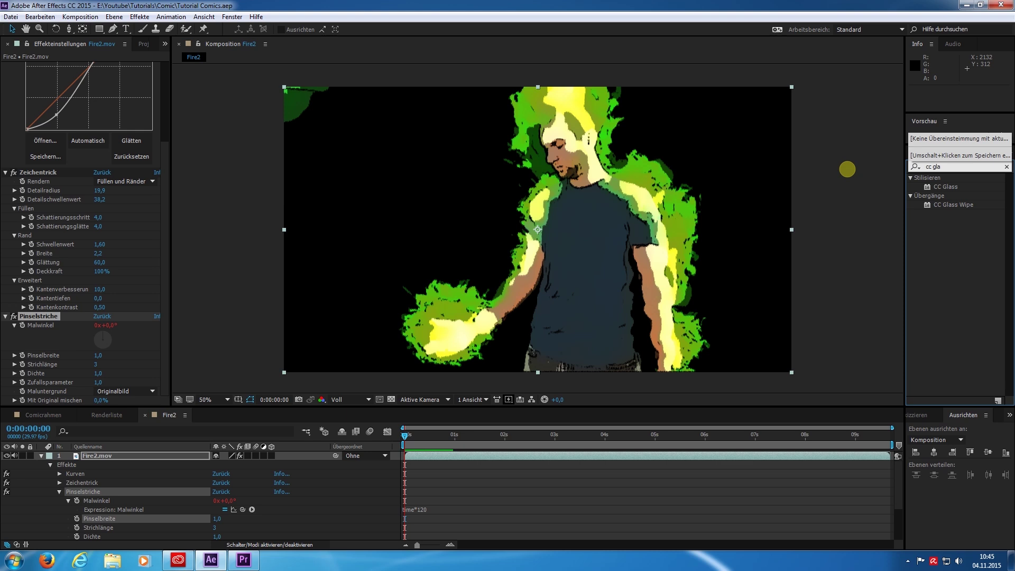
left_click_drag(945, 188, 549, 204)
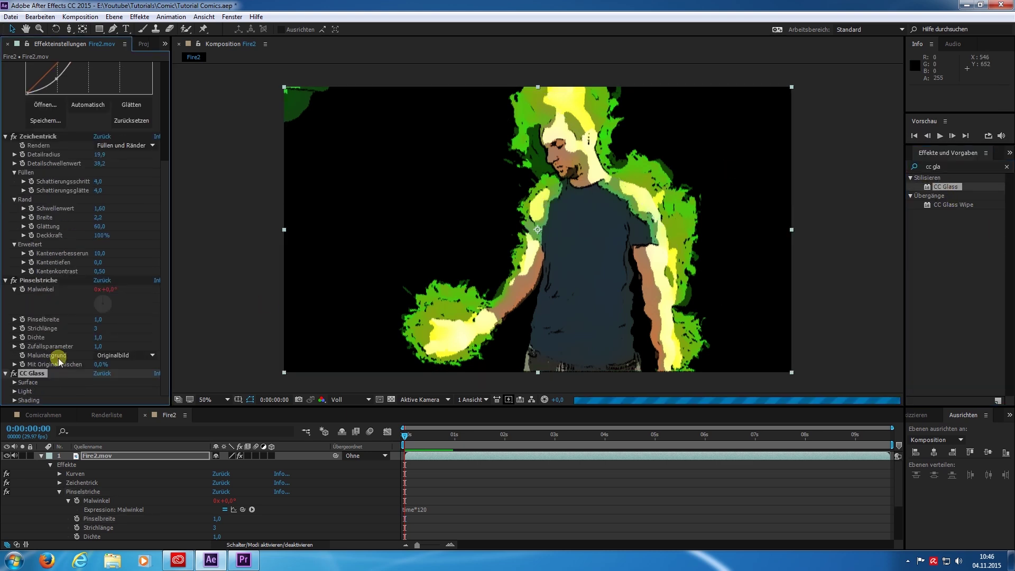
left_click(14, 382)
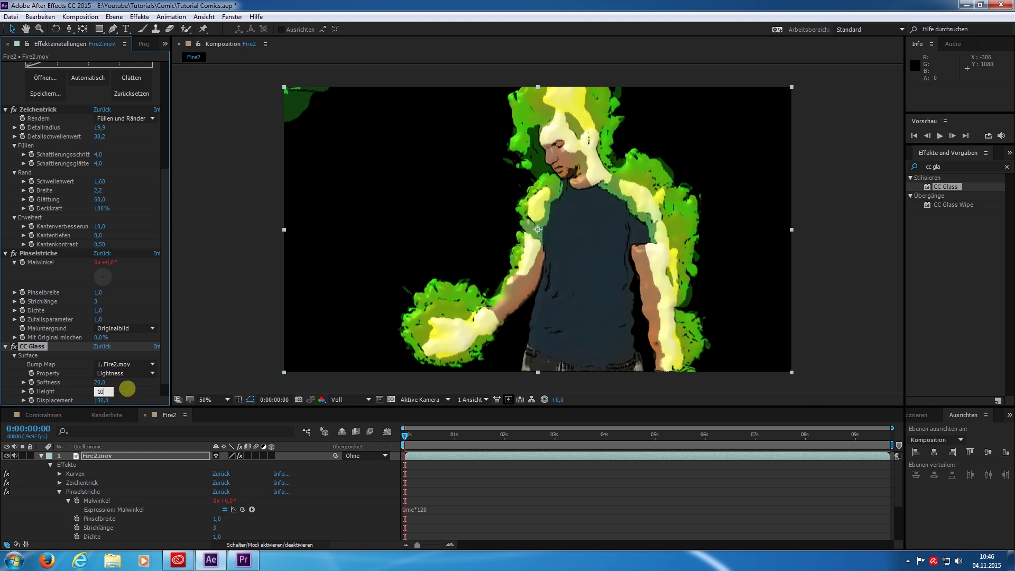
key("Return")
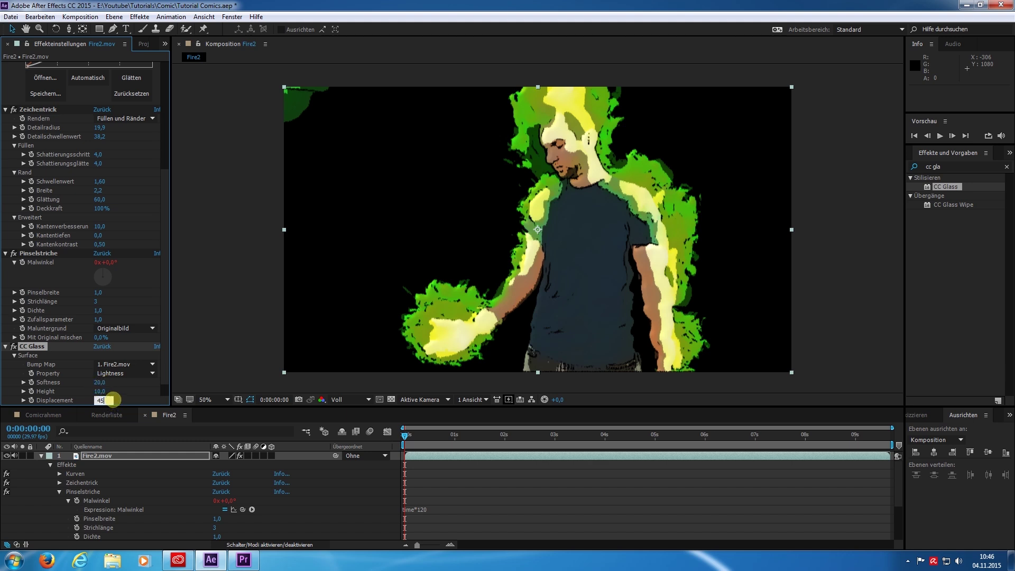
key("Return")
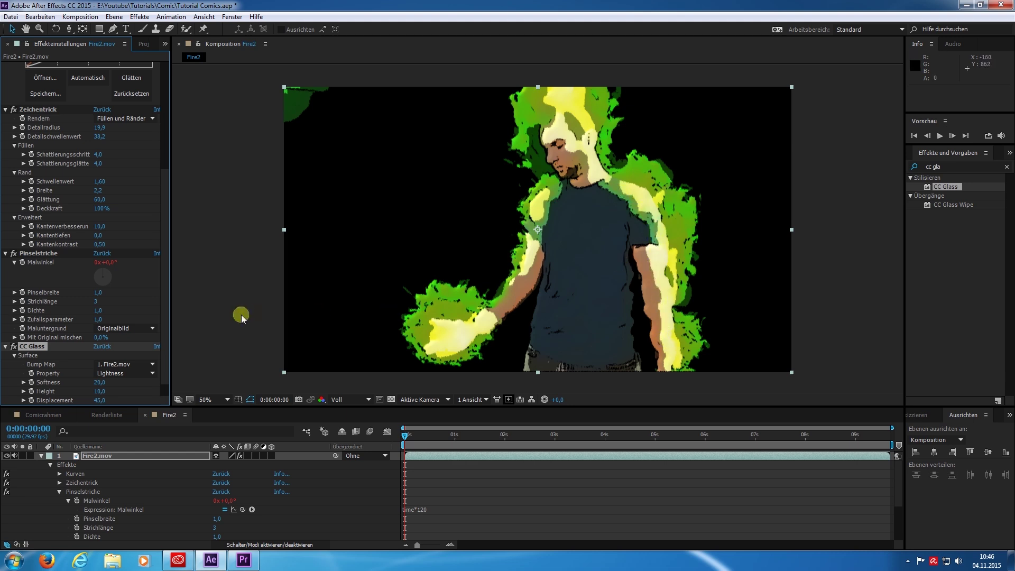
Step: Apply the Schneller Weichzeichner blur to the Fire2 footage
left_click(945, 167)
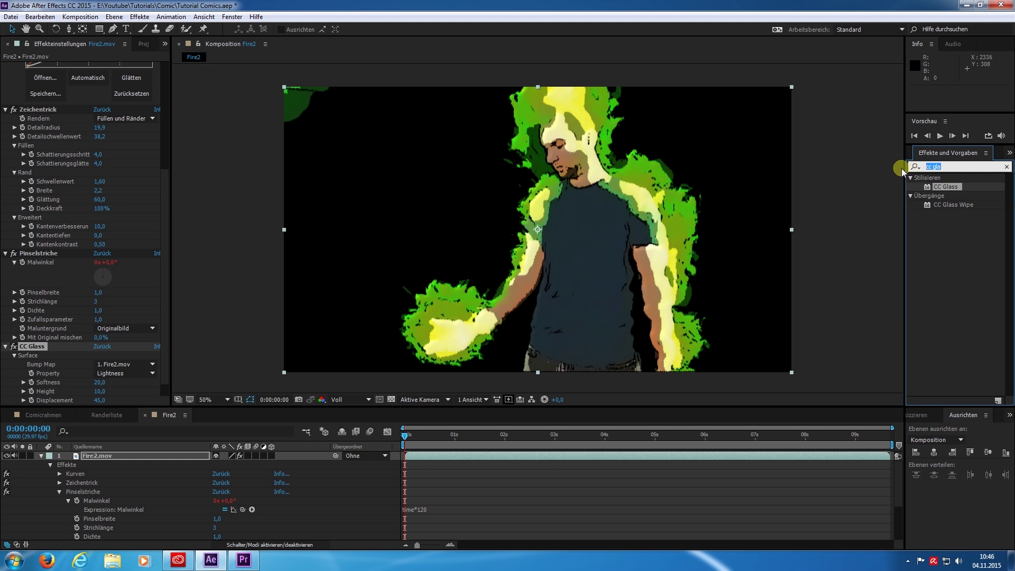
type("schnell")
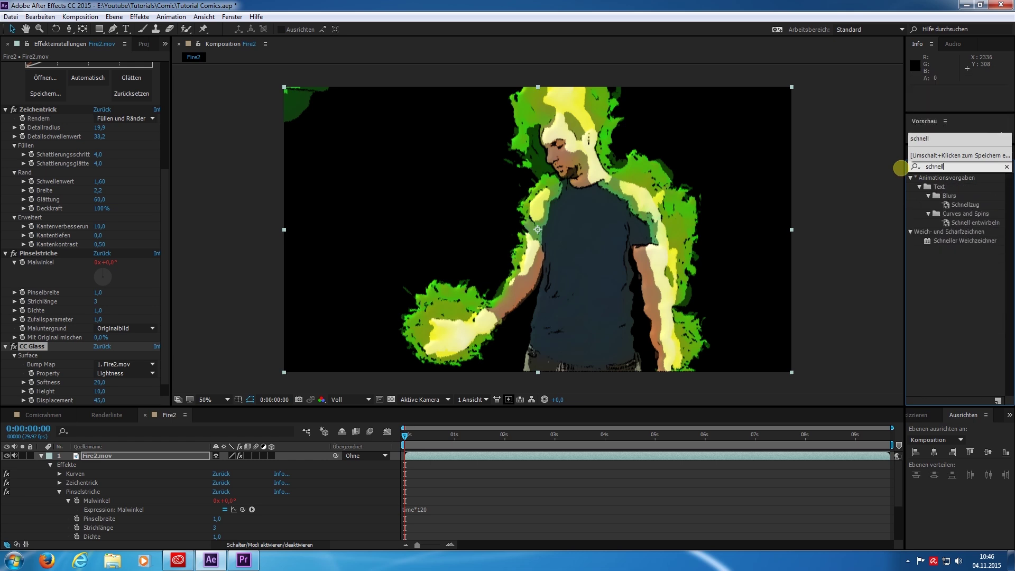
left_click_drag(929, 242, 625, 271)
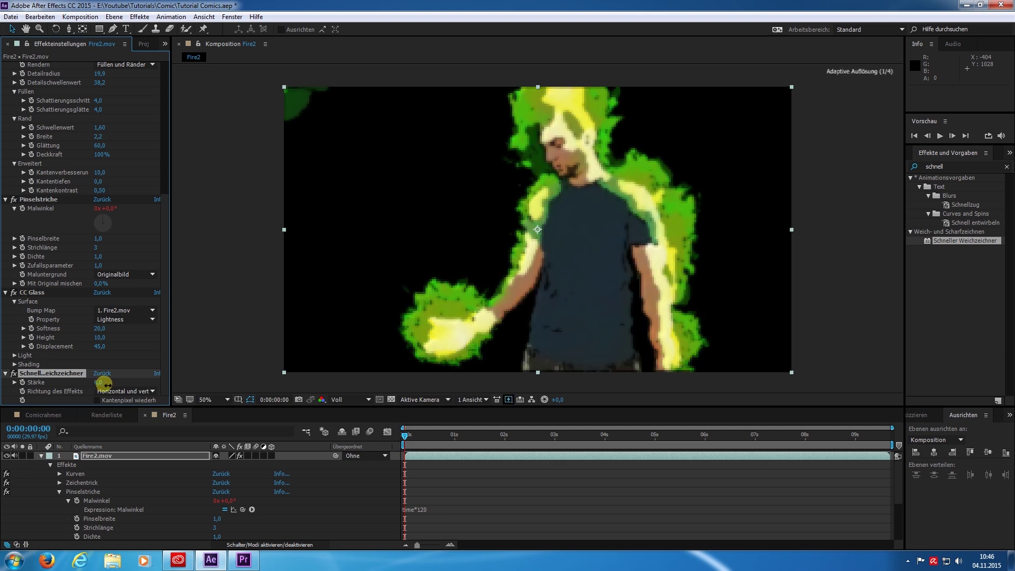
Step: Set the blur strength to 3, preview the result, and return to frame 0
mouse_move(101, 384)
left_mouse_down()
mouse_move(115, 390)
mouse_move(107, 387)
left_mouse_up()
left_click(101, 383)
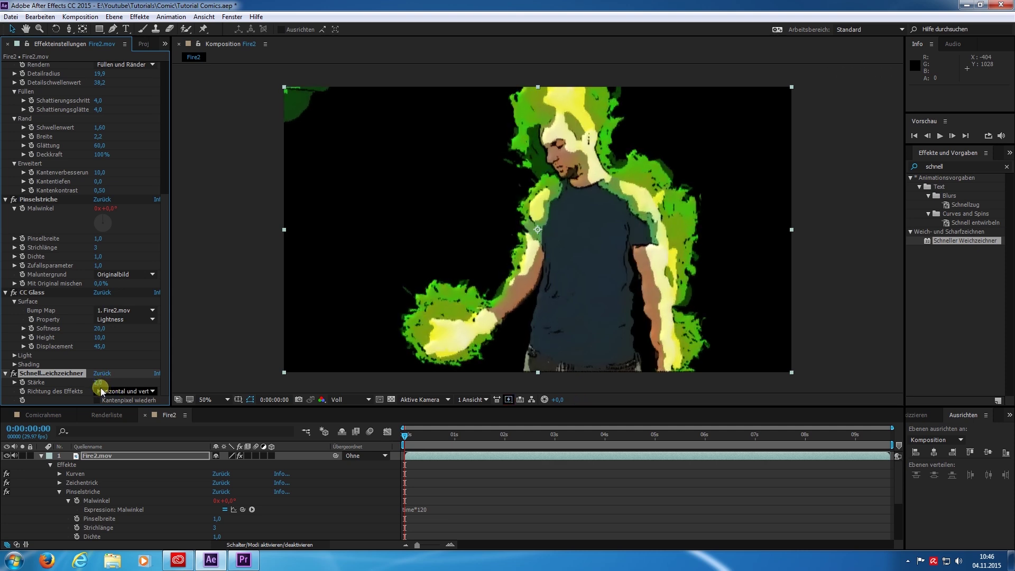
type("3")
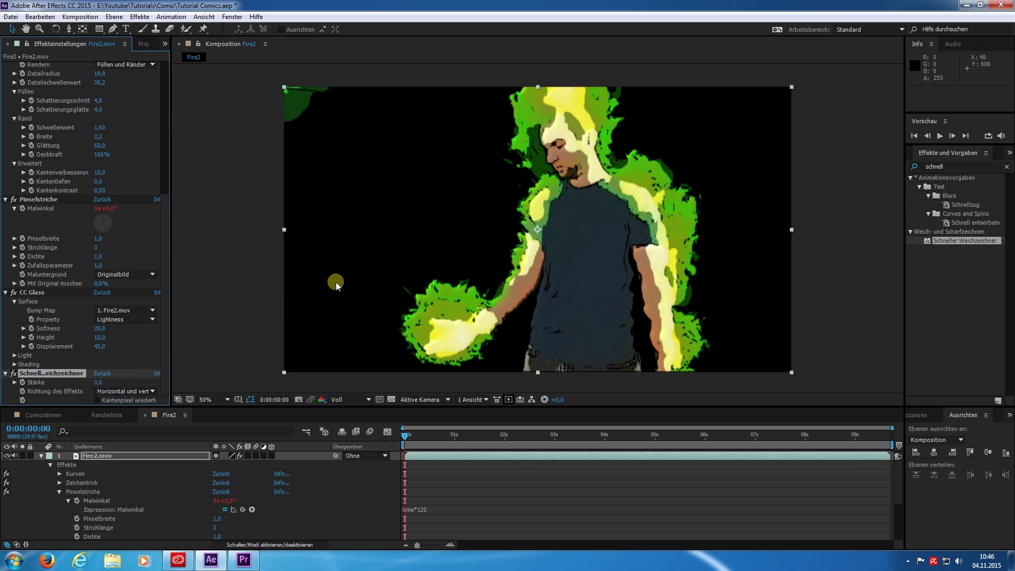
left_click(422, 495)
key("space")
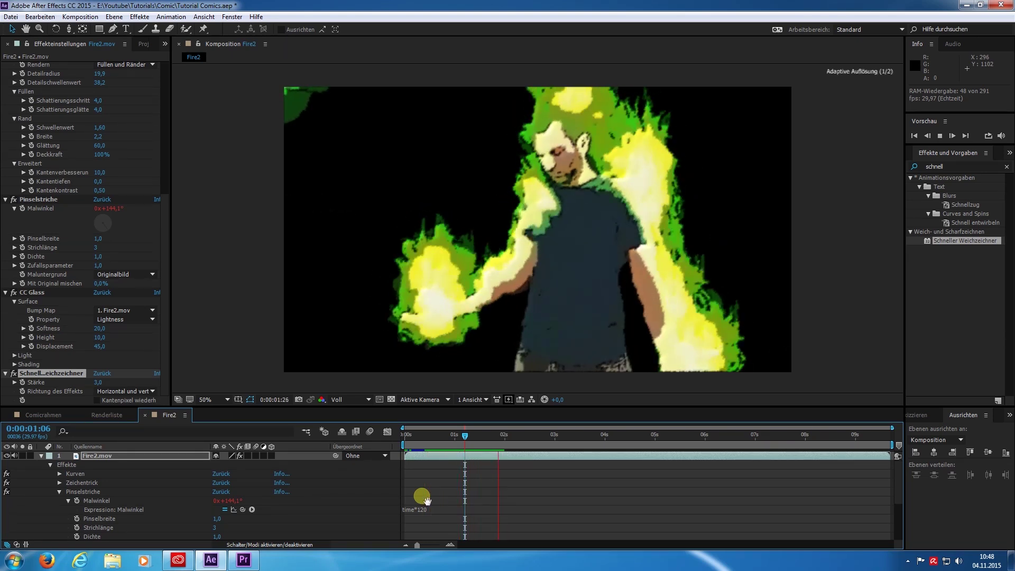
left_click(429, 435)
mouse_move(430, 437)
left_mouse_down()
mouse_move(405, 438)
mouse_move(416, 438)
left_mouse_up()
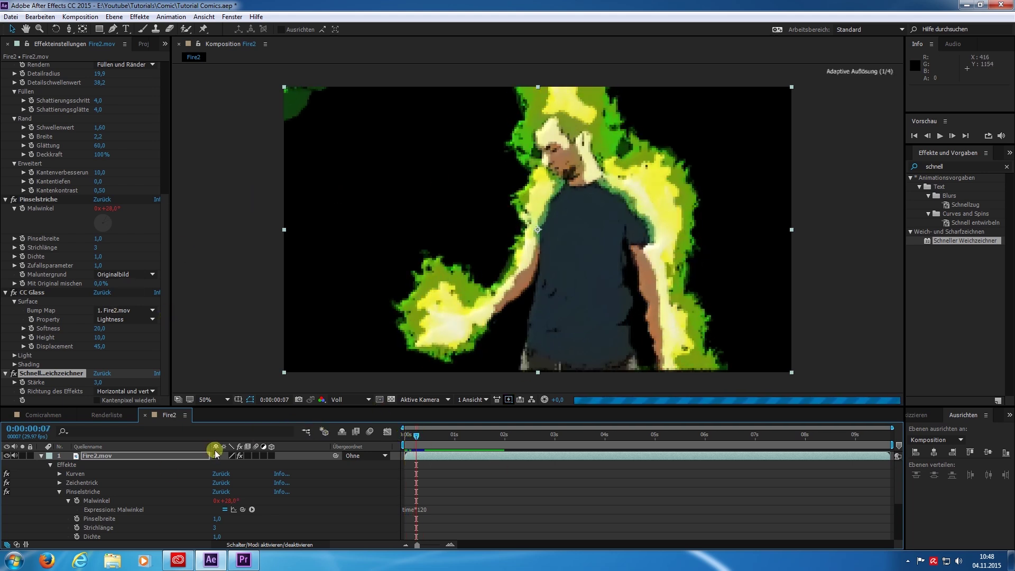
Step: Set the Fire2 composition frame rate to 12 fps and preview the choppy playback
left_click(182, 415)
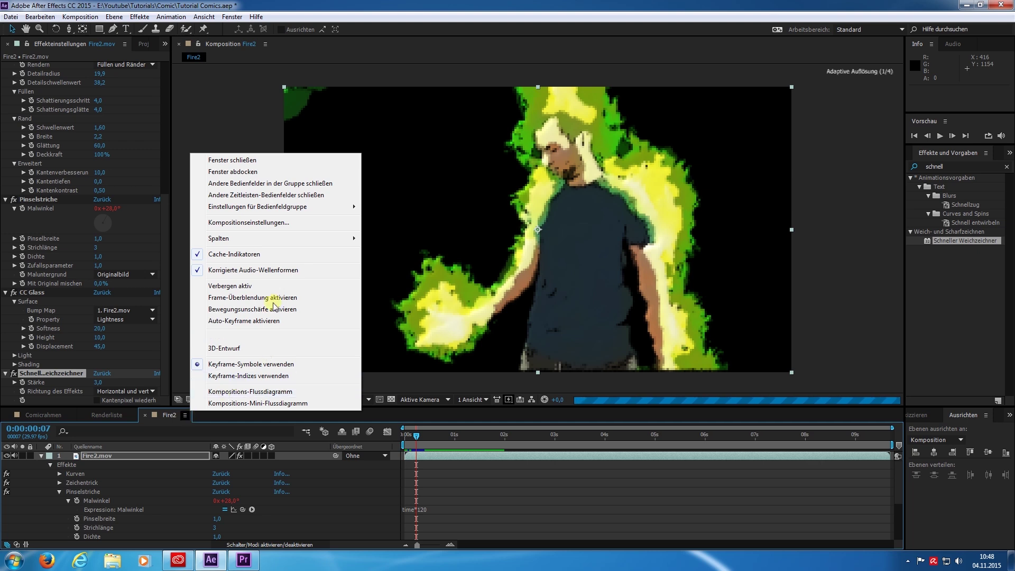
left_click(277, 223)
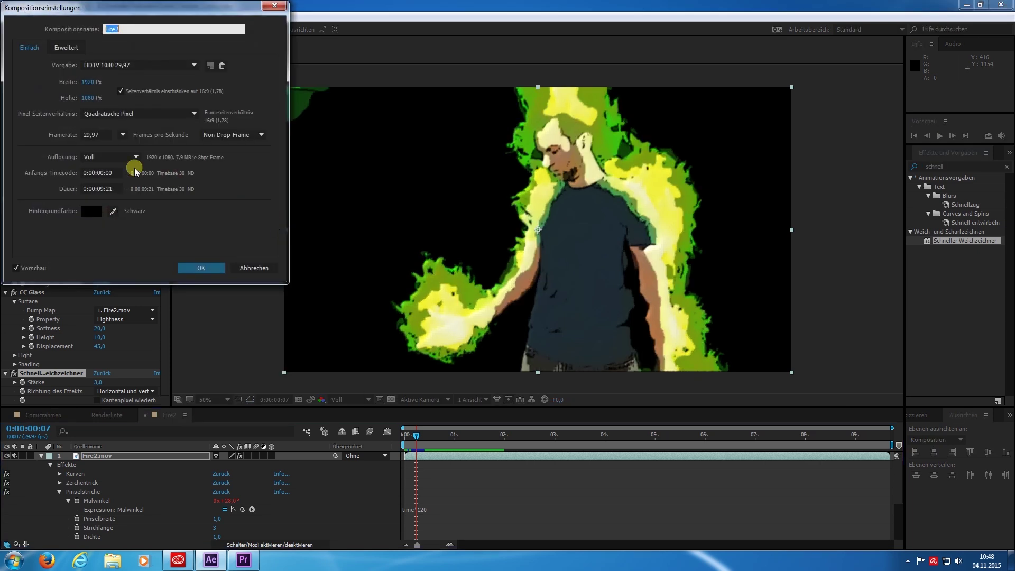
left_click(125, 136)
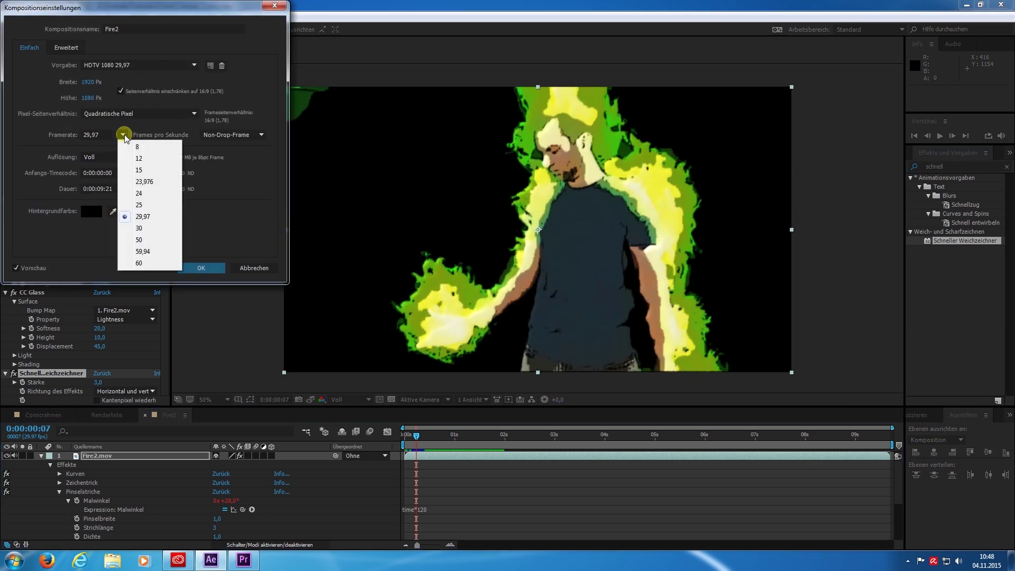
left_click(144, 160)
left_click(201, 269)
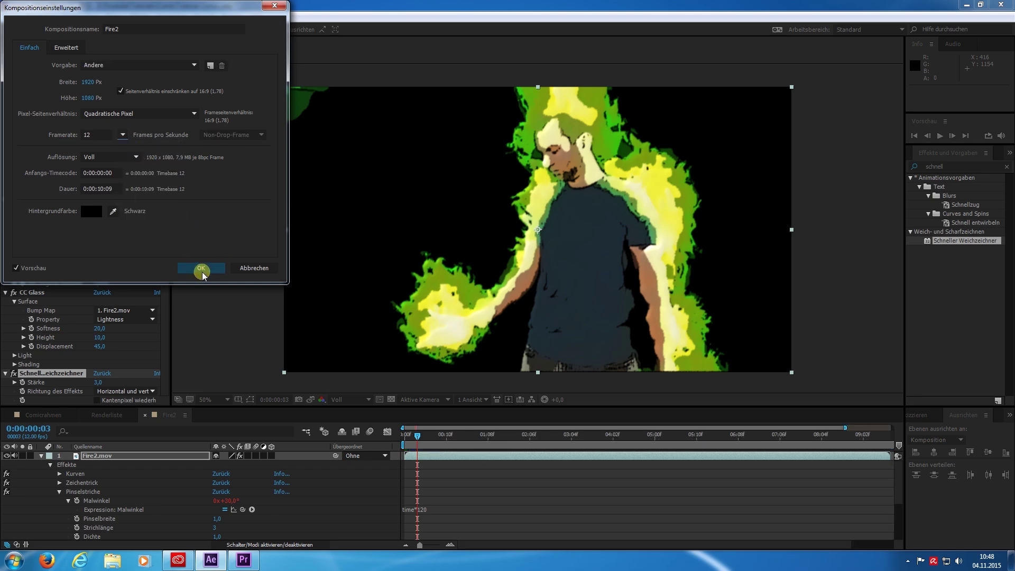
key("space")
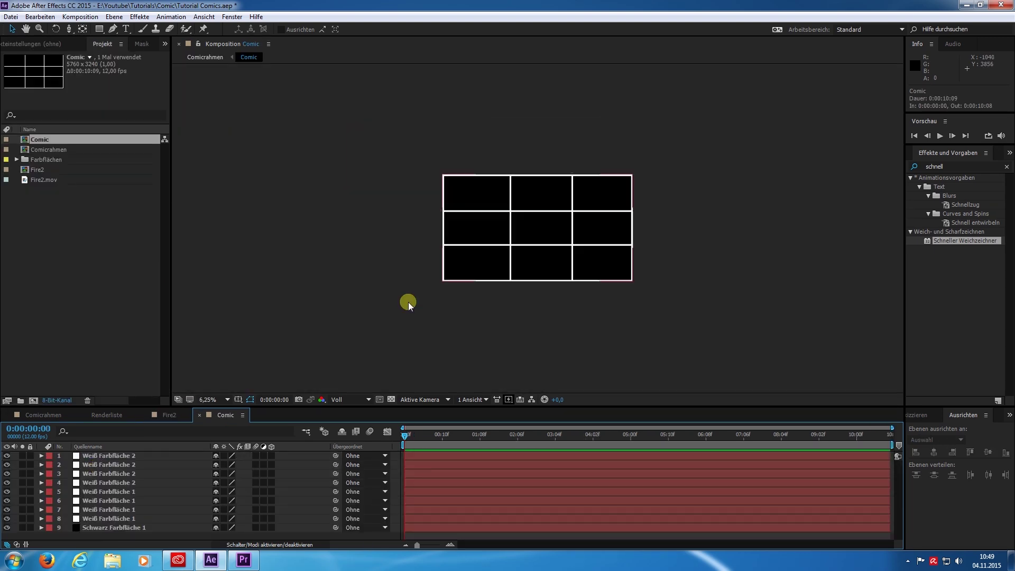
scroll(408, 303, "up", 1)
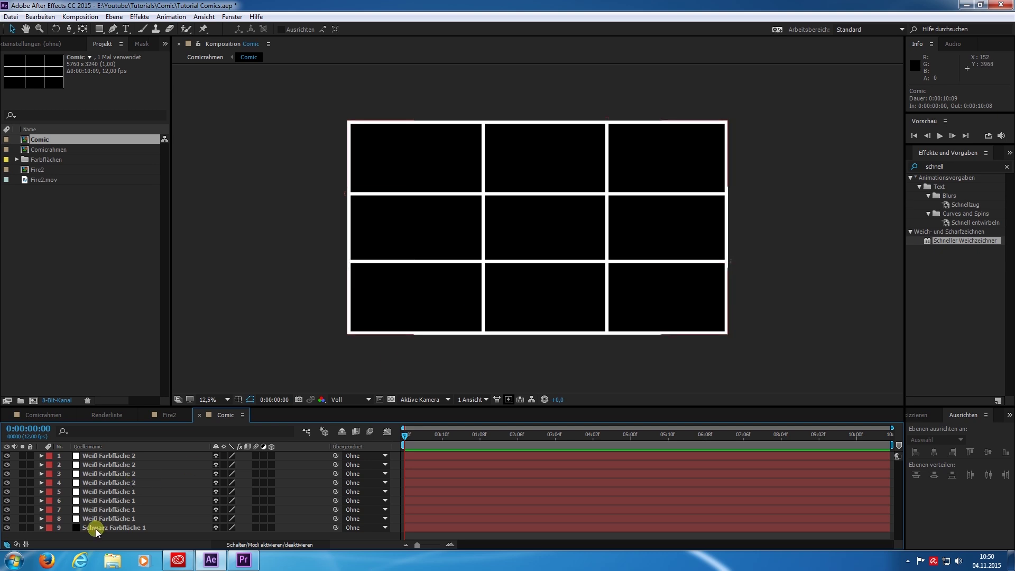
Step: Place Fire2 in the Comic grid's centre cell and scale it to fit within the white borders
left_click_drag(96, 528, 98, 528)
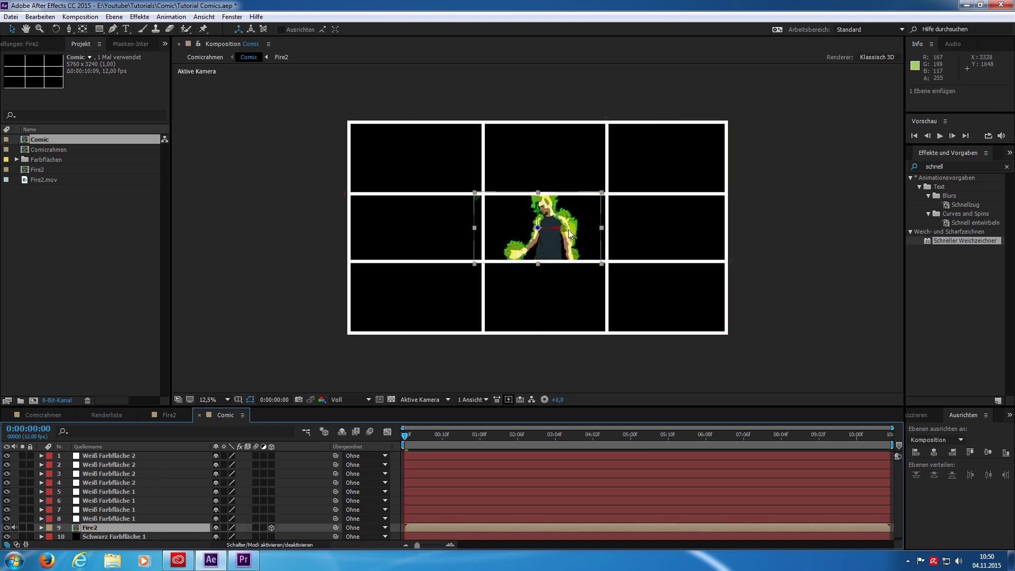
left_click_drag(569, 232, 571, 234)
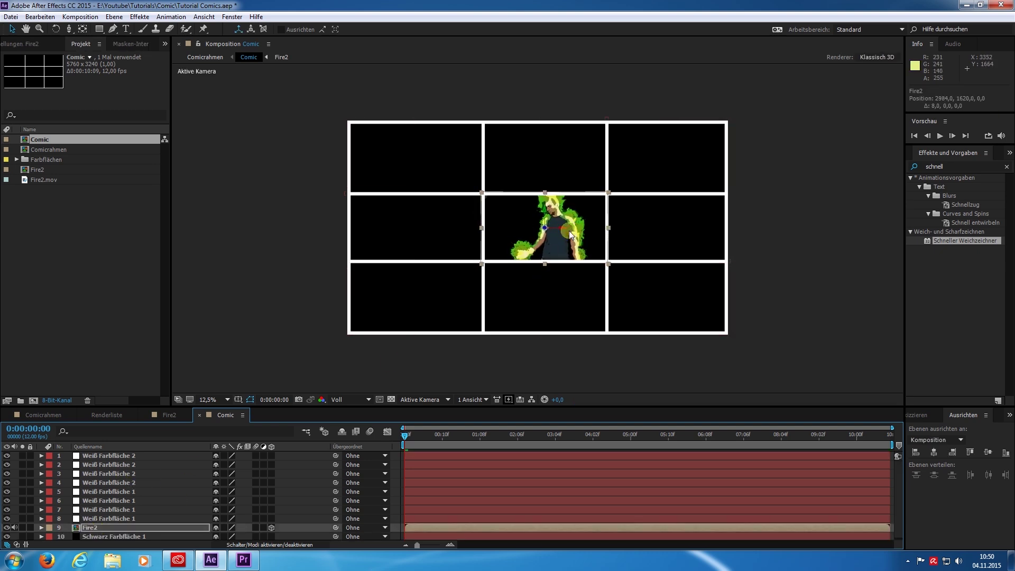
left_click_drag(481, 193, 485, 196)
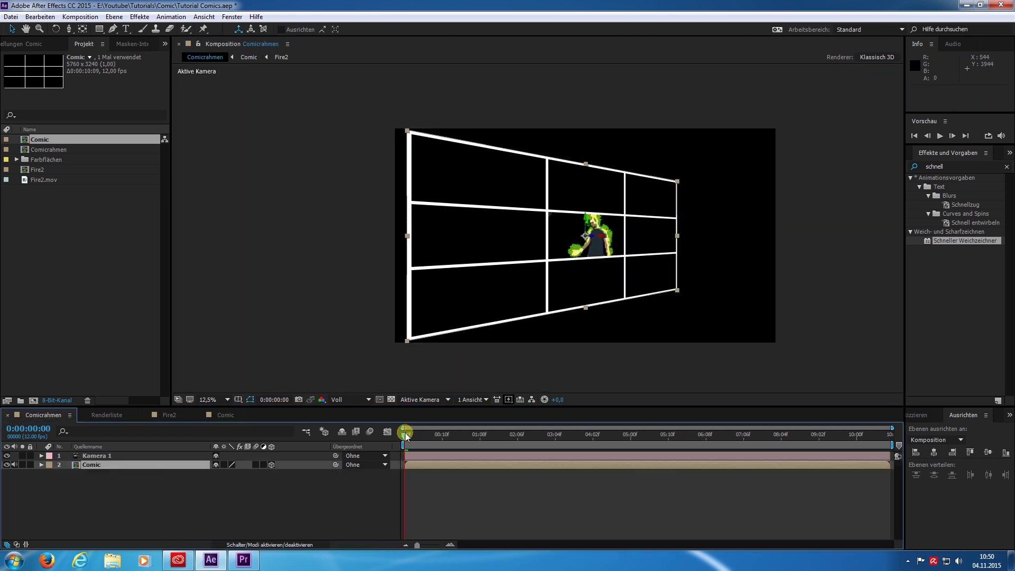
Step: Keyframe Kamera 1's Position at 0:00:00:00 and 0:00:01:07 so it dollies in toward the grid
left_click(138, 455)
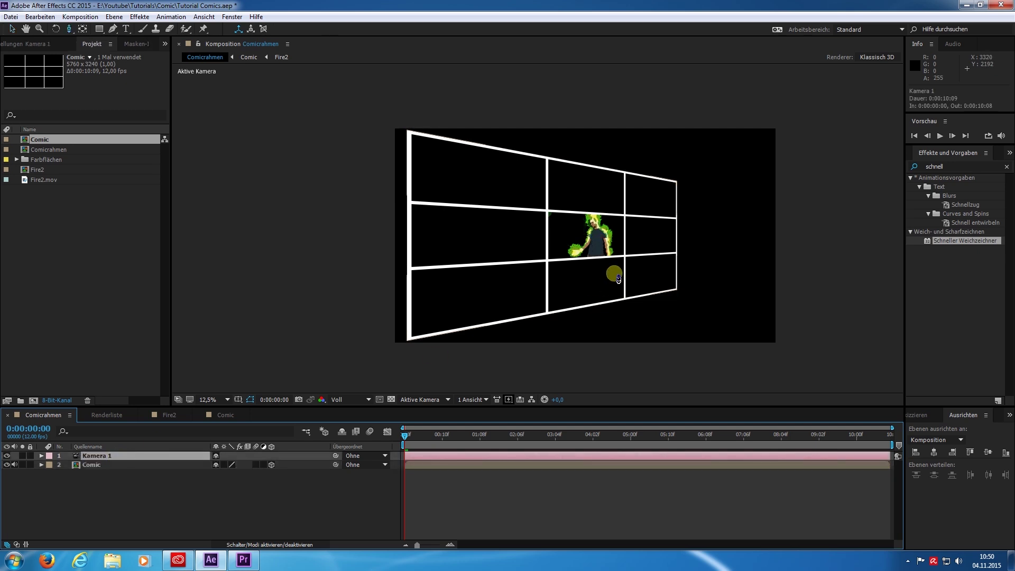
left_click_drag(618, 279, 622, 326)
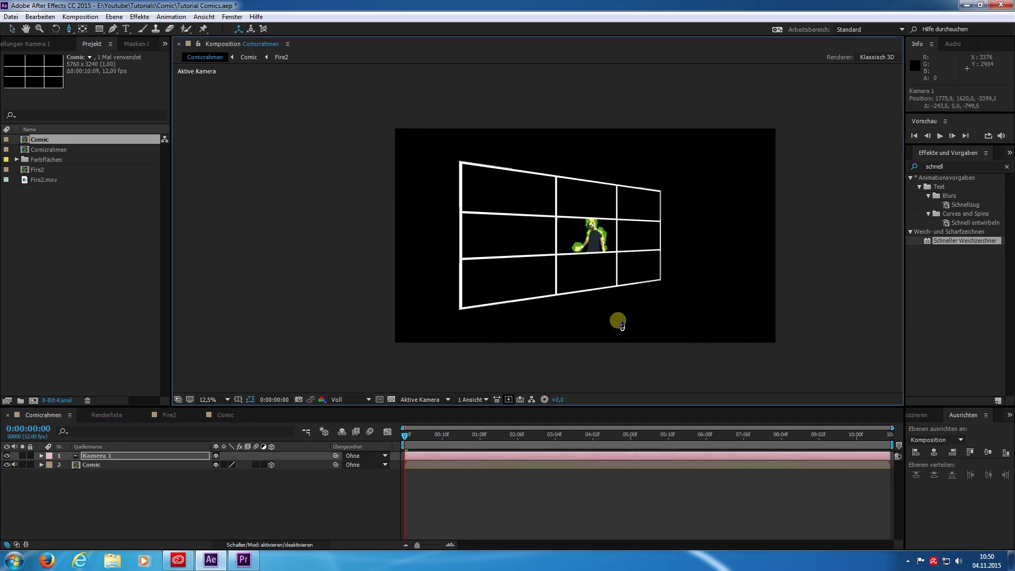
left_click(42, 455)
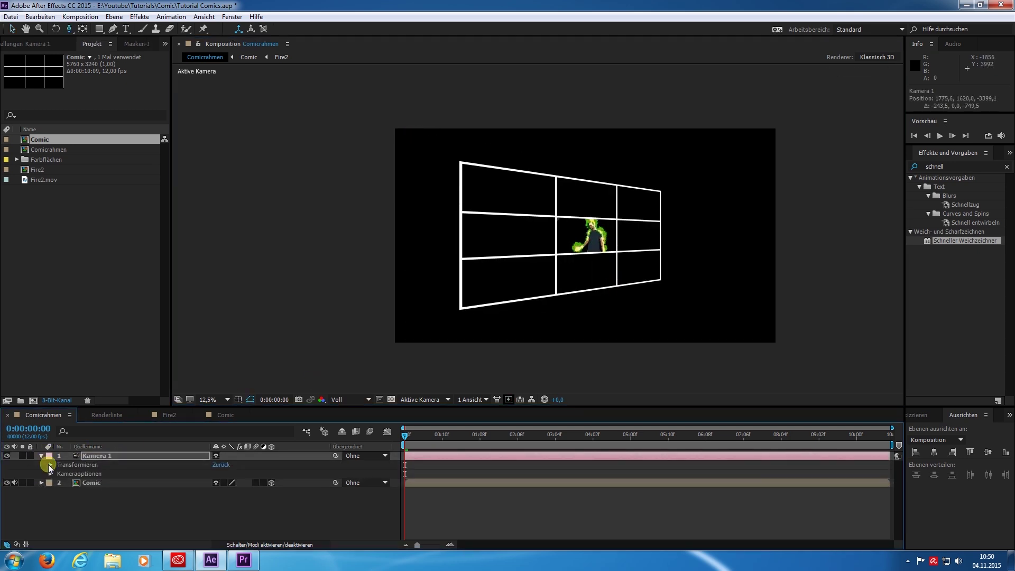
left_click(50, 464)
left_click(68, 483)
left_click_drag(404, 434, 476, 435)
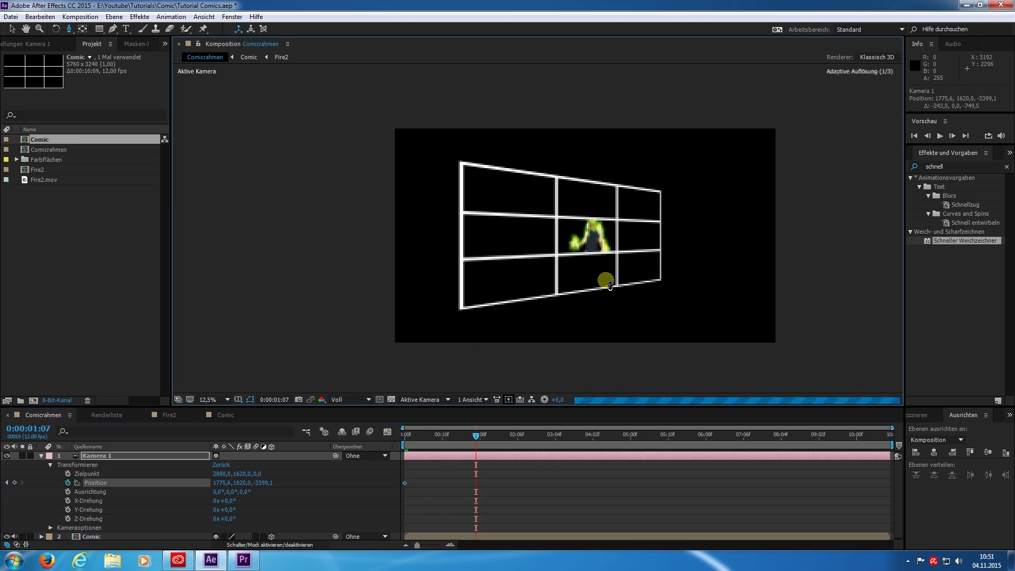
left_click_drag(616, 287, 613, 253)
key("space")
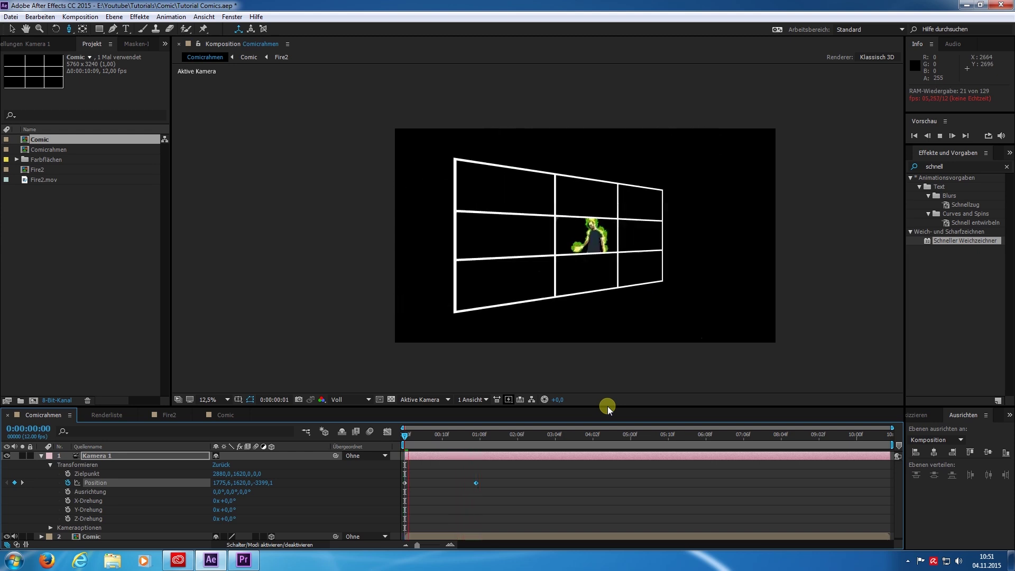